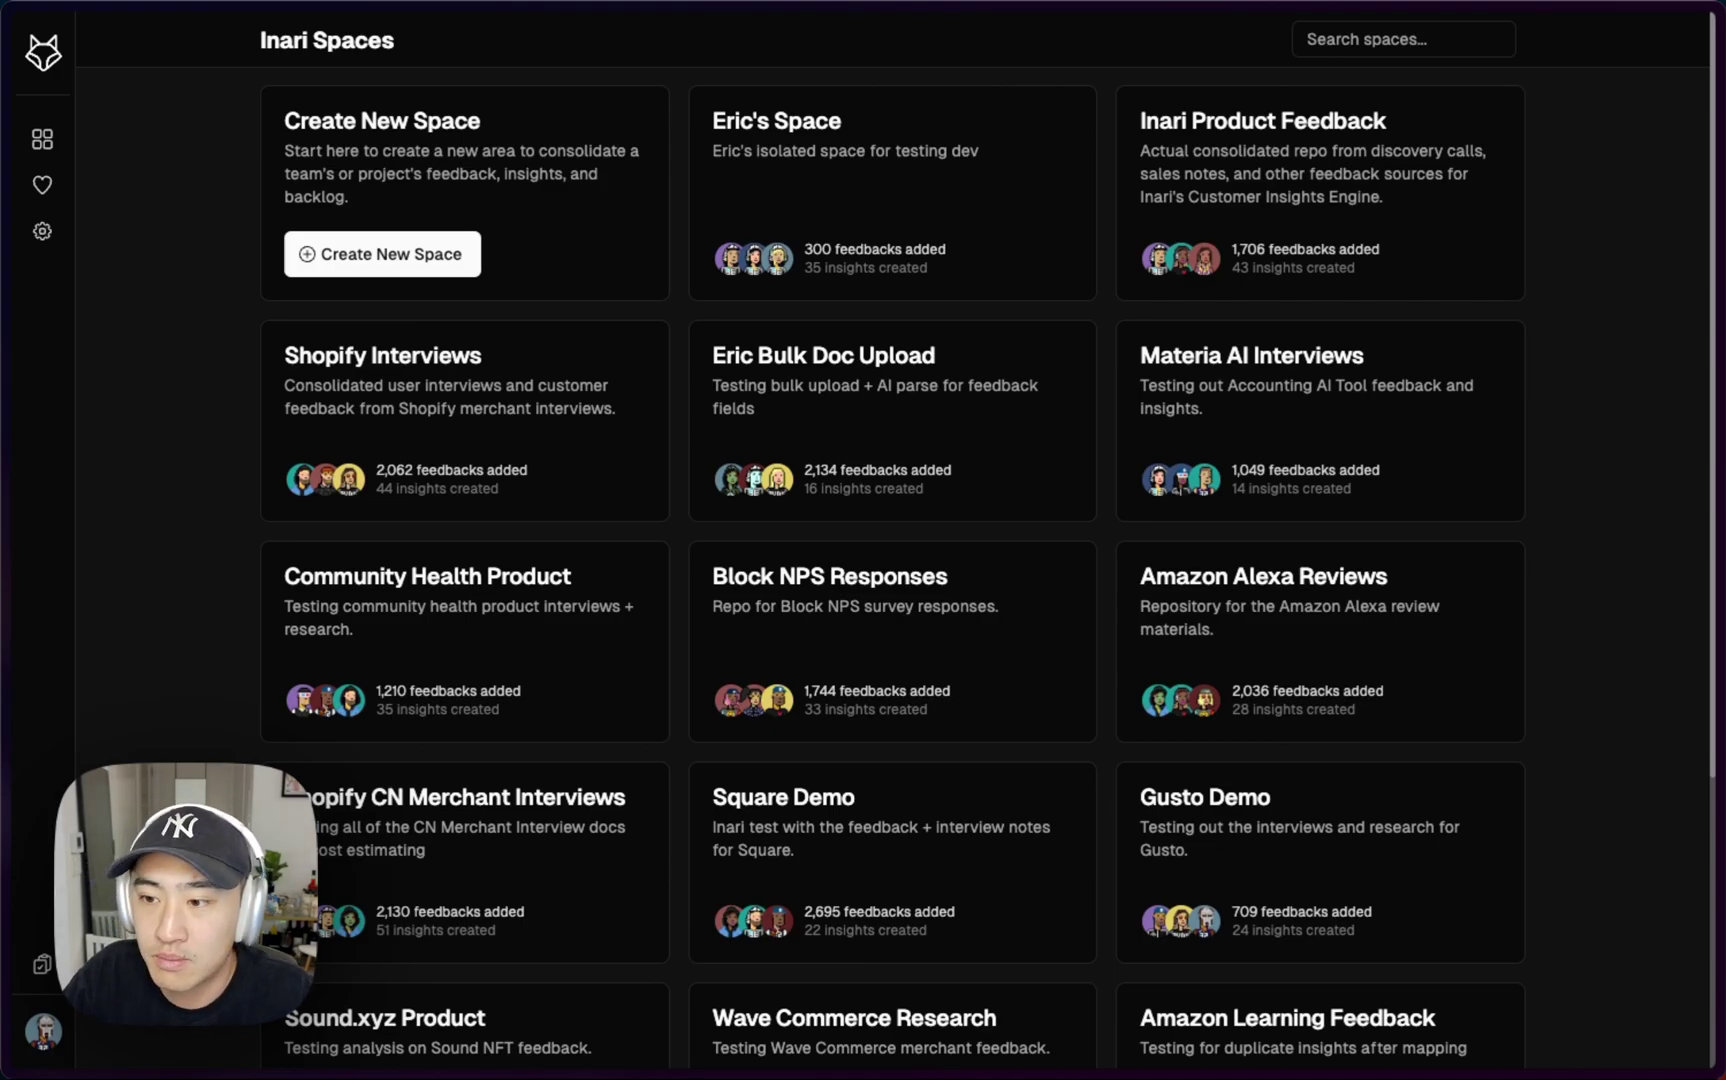
- Look over the source tabs: the amazon_alexa review spreadsheet and the Amazon Echo review article
{"action": "key", "text": "super+s"}
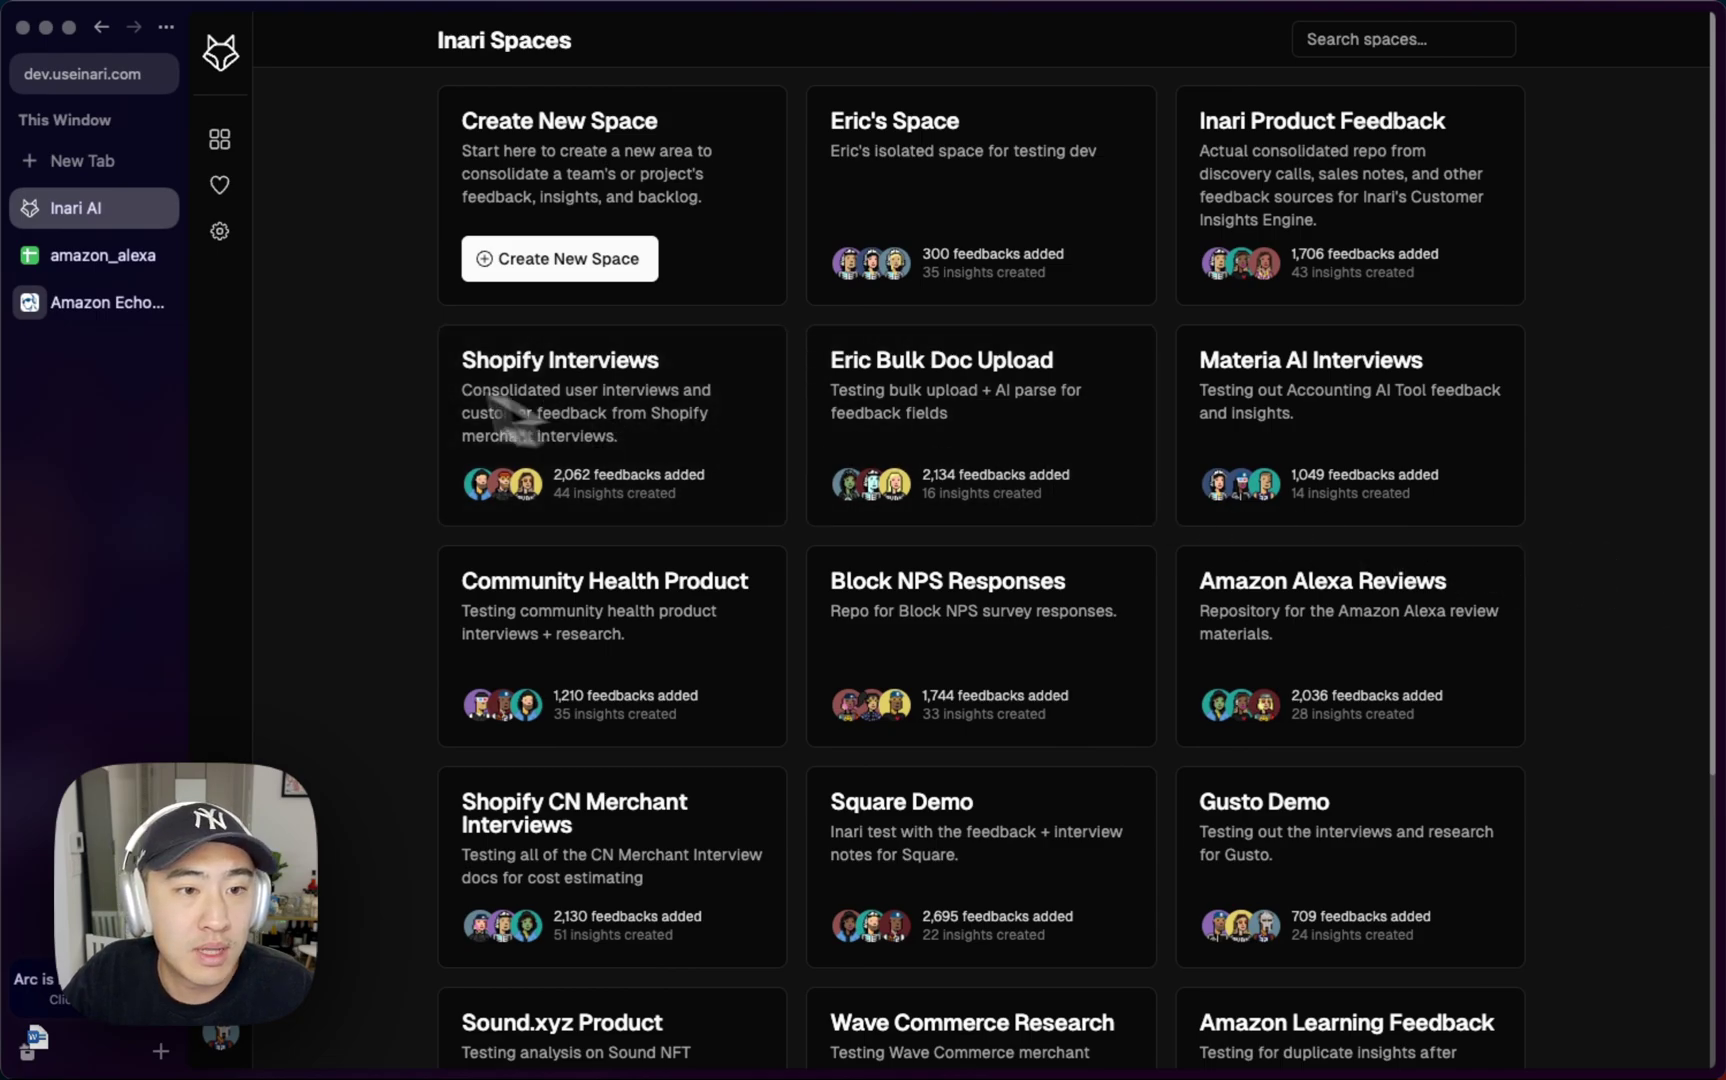
{"action": "left_click", "coordinate": [101, 255]}
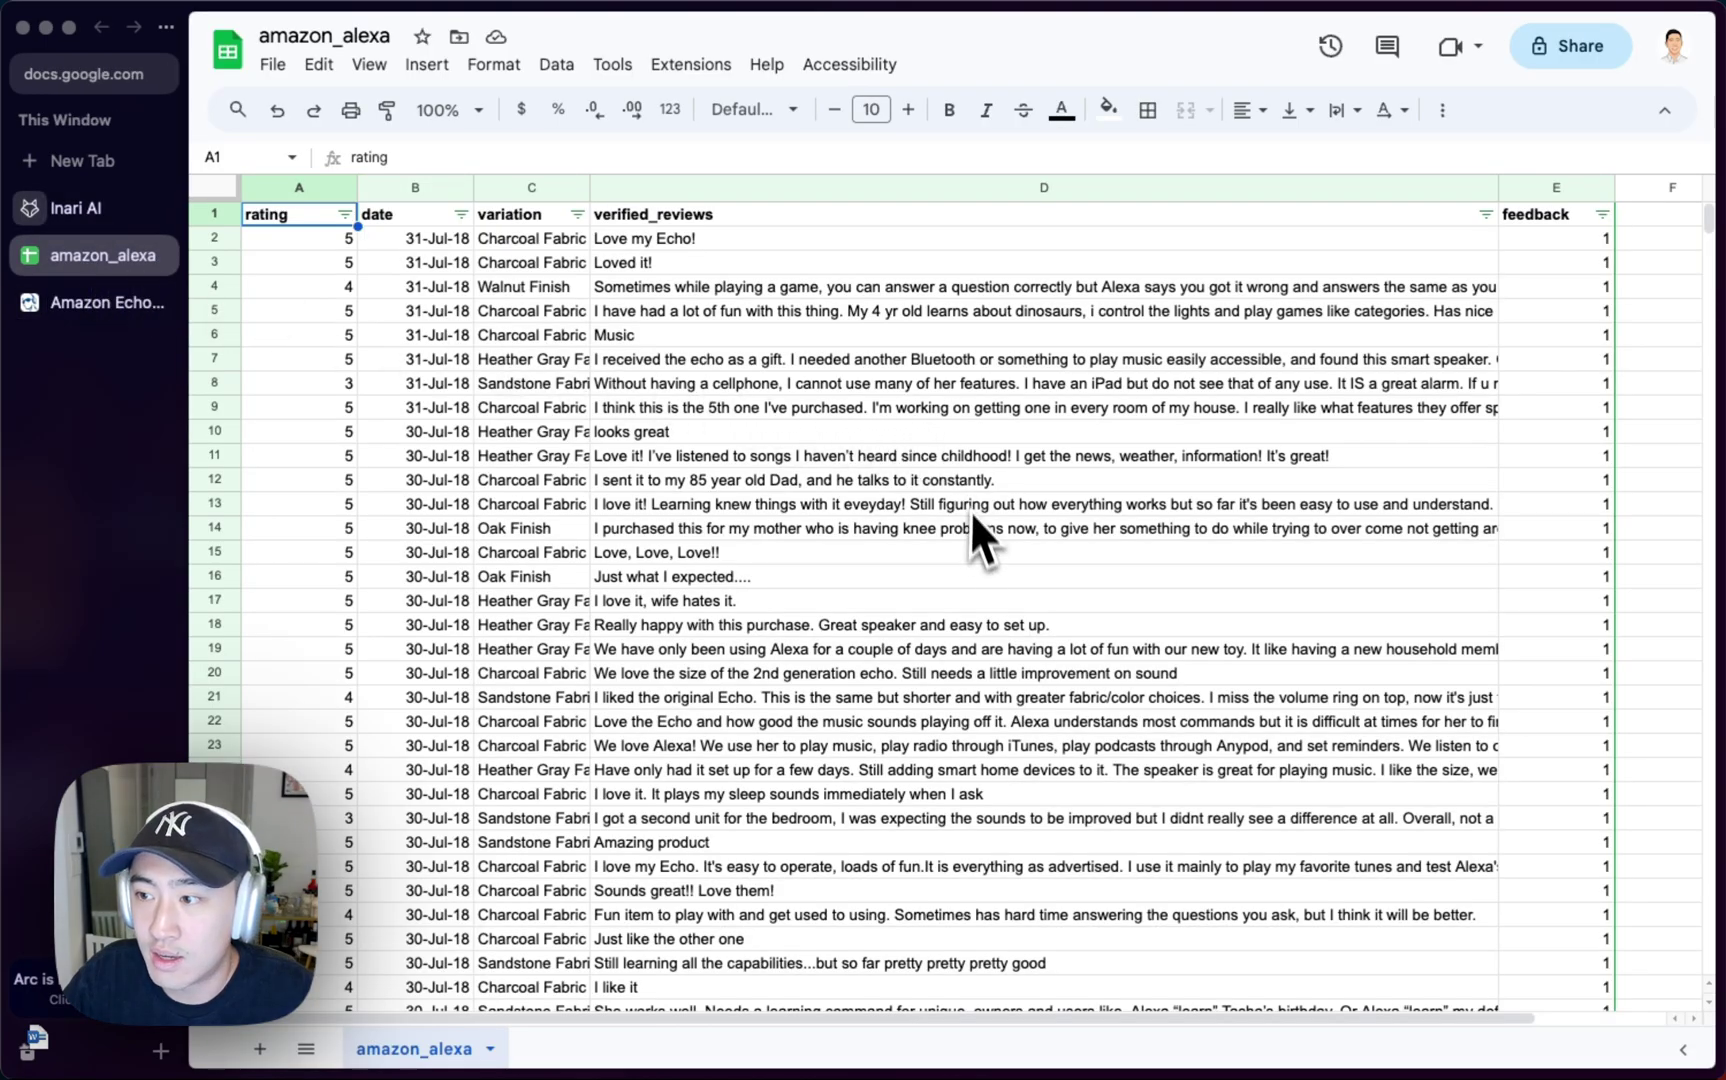
{"action": "scroll", "coordinate": [978, 540], "scroll_direction": "down", "scroll_amount": 3}
{"action": "scroll", "coordinate": [986, 552], "scroll_direction": "down", "scroll_amount": 3}
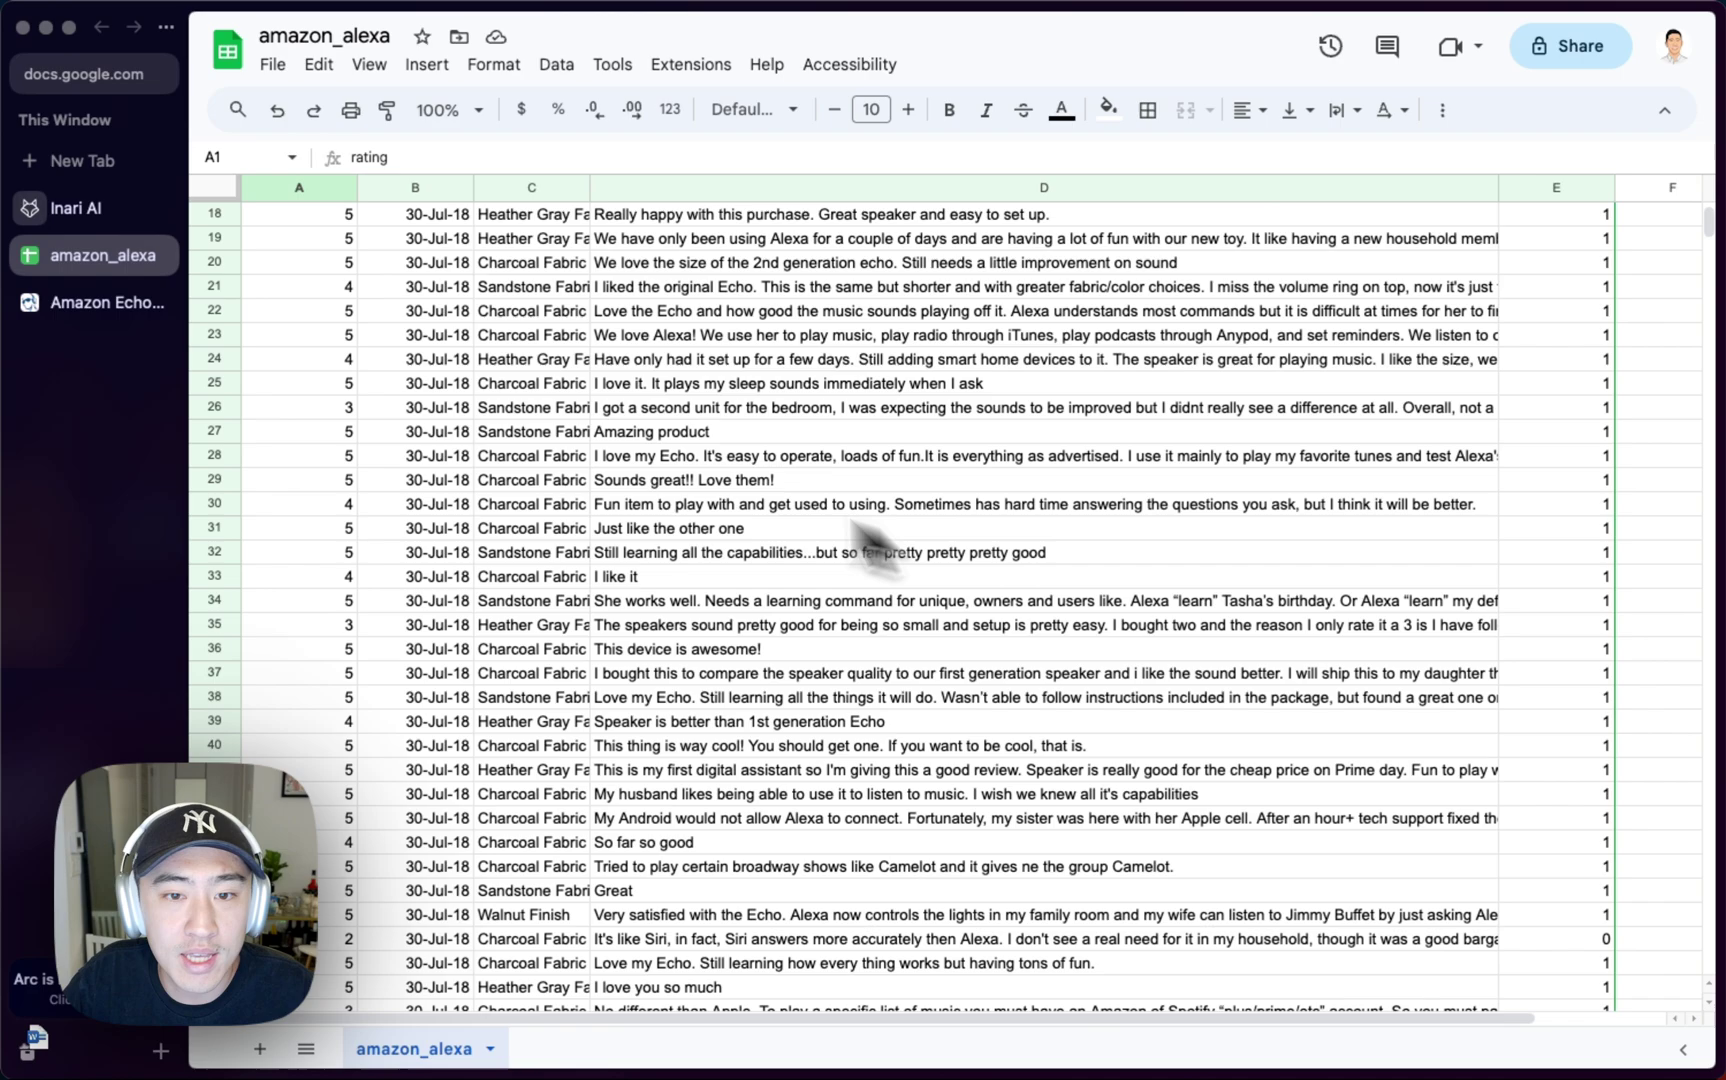
{"action": "left_click", "coordinate": [94, 302]}
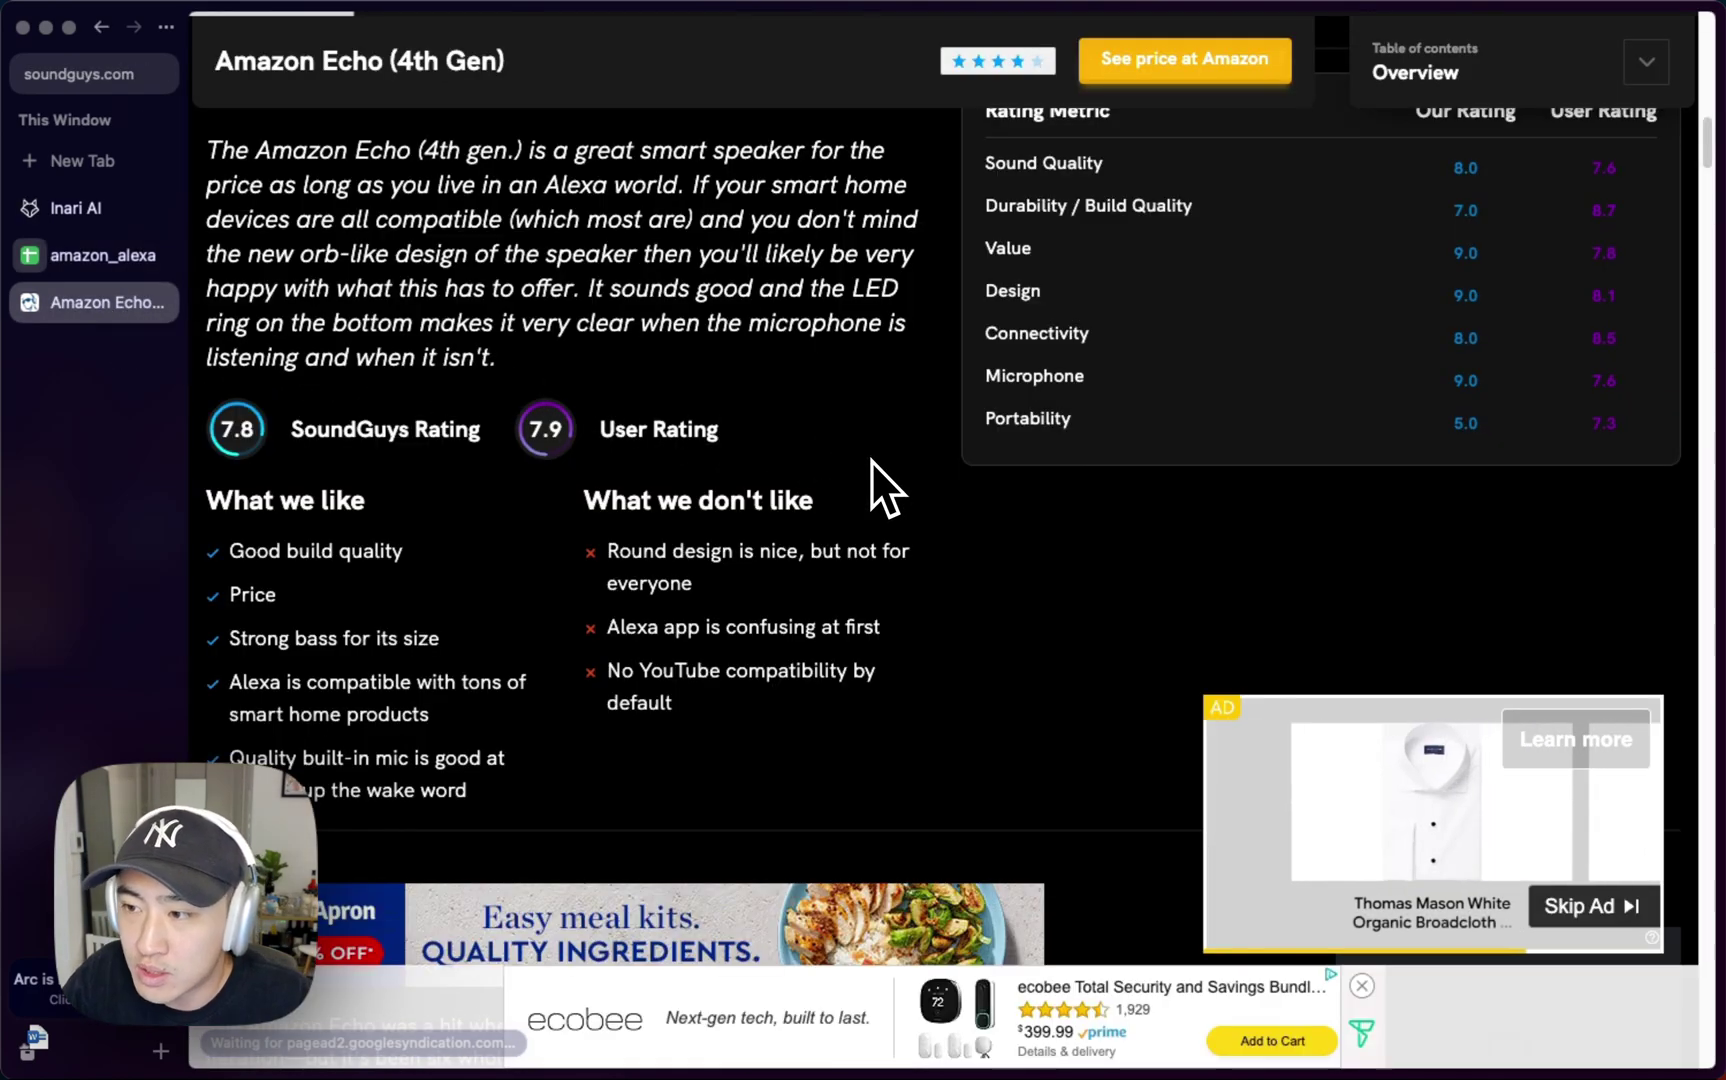
- Go to the Amazon Alexa Reviews space, hide the tab list, and start Analyze Feedback
{"action": "left_click", "coordinate": [84, 213]}
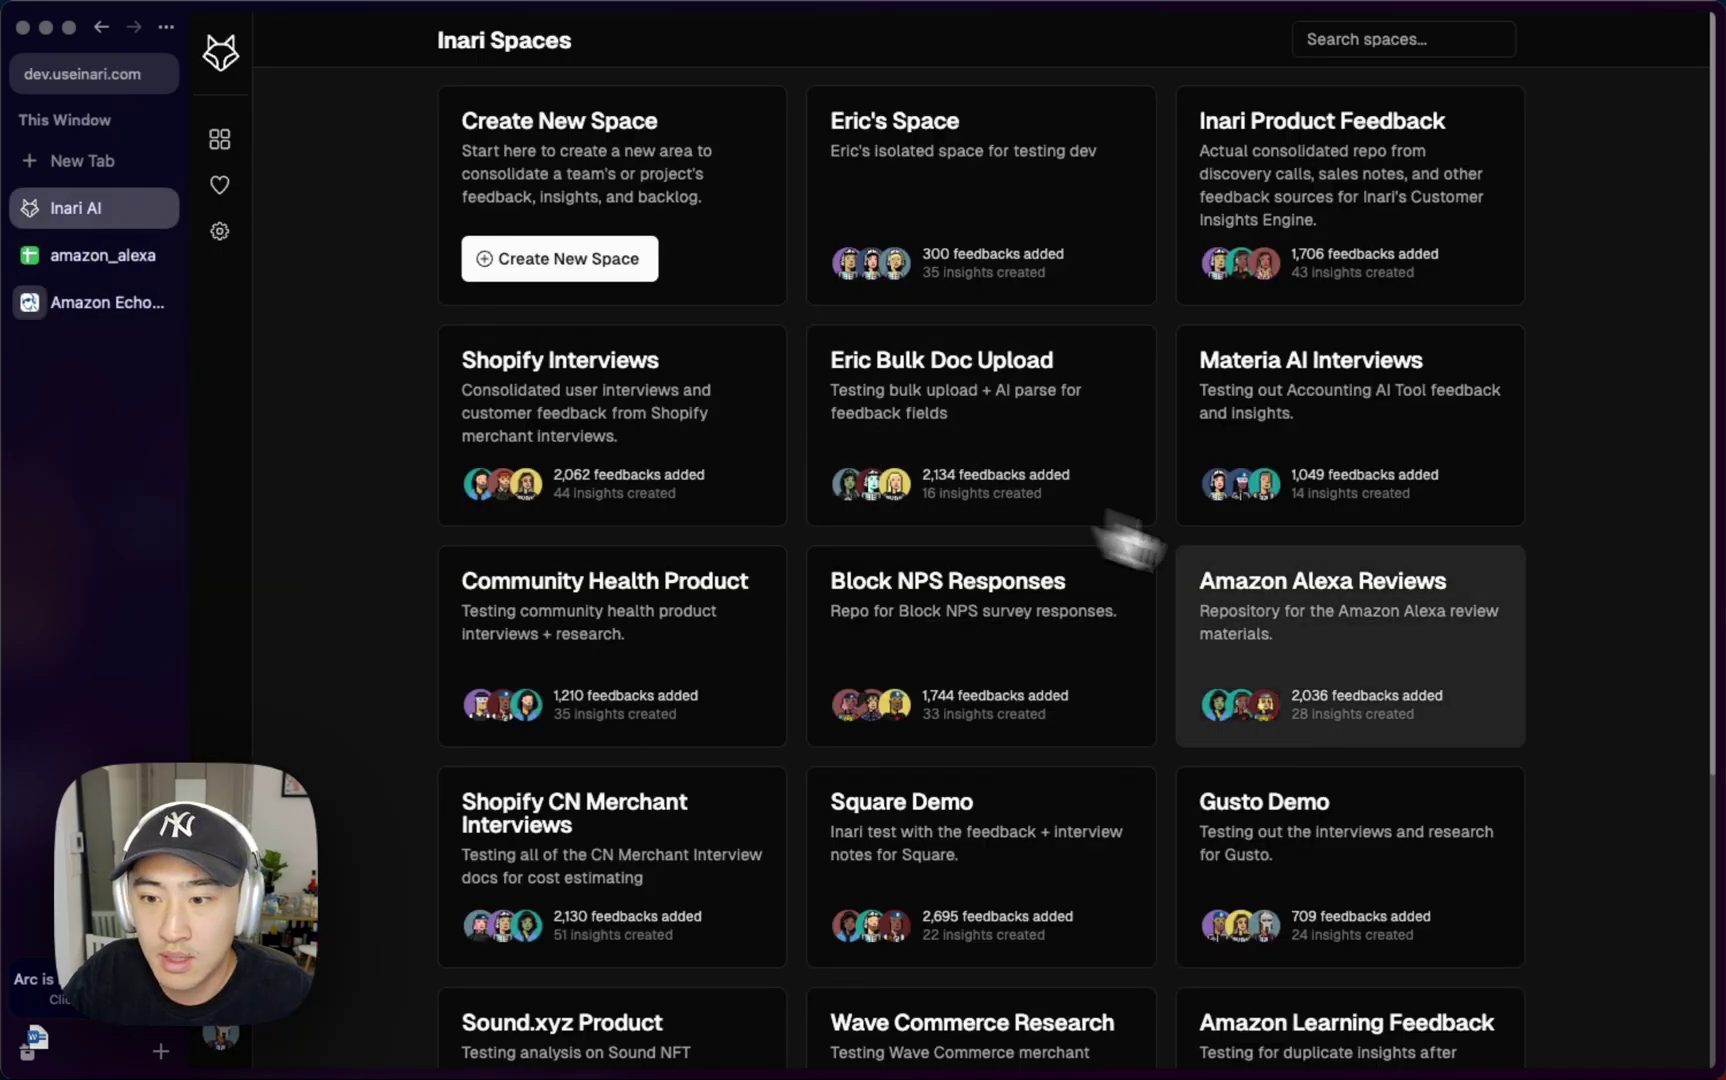
{"action": "left_click", "coordinate": [1355, 614]}
{"action": "key", "text": "super+s"}
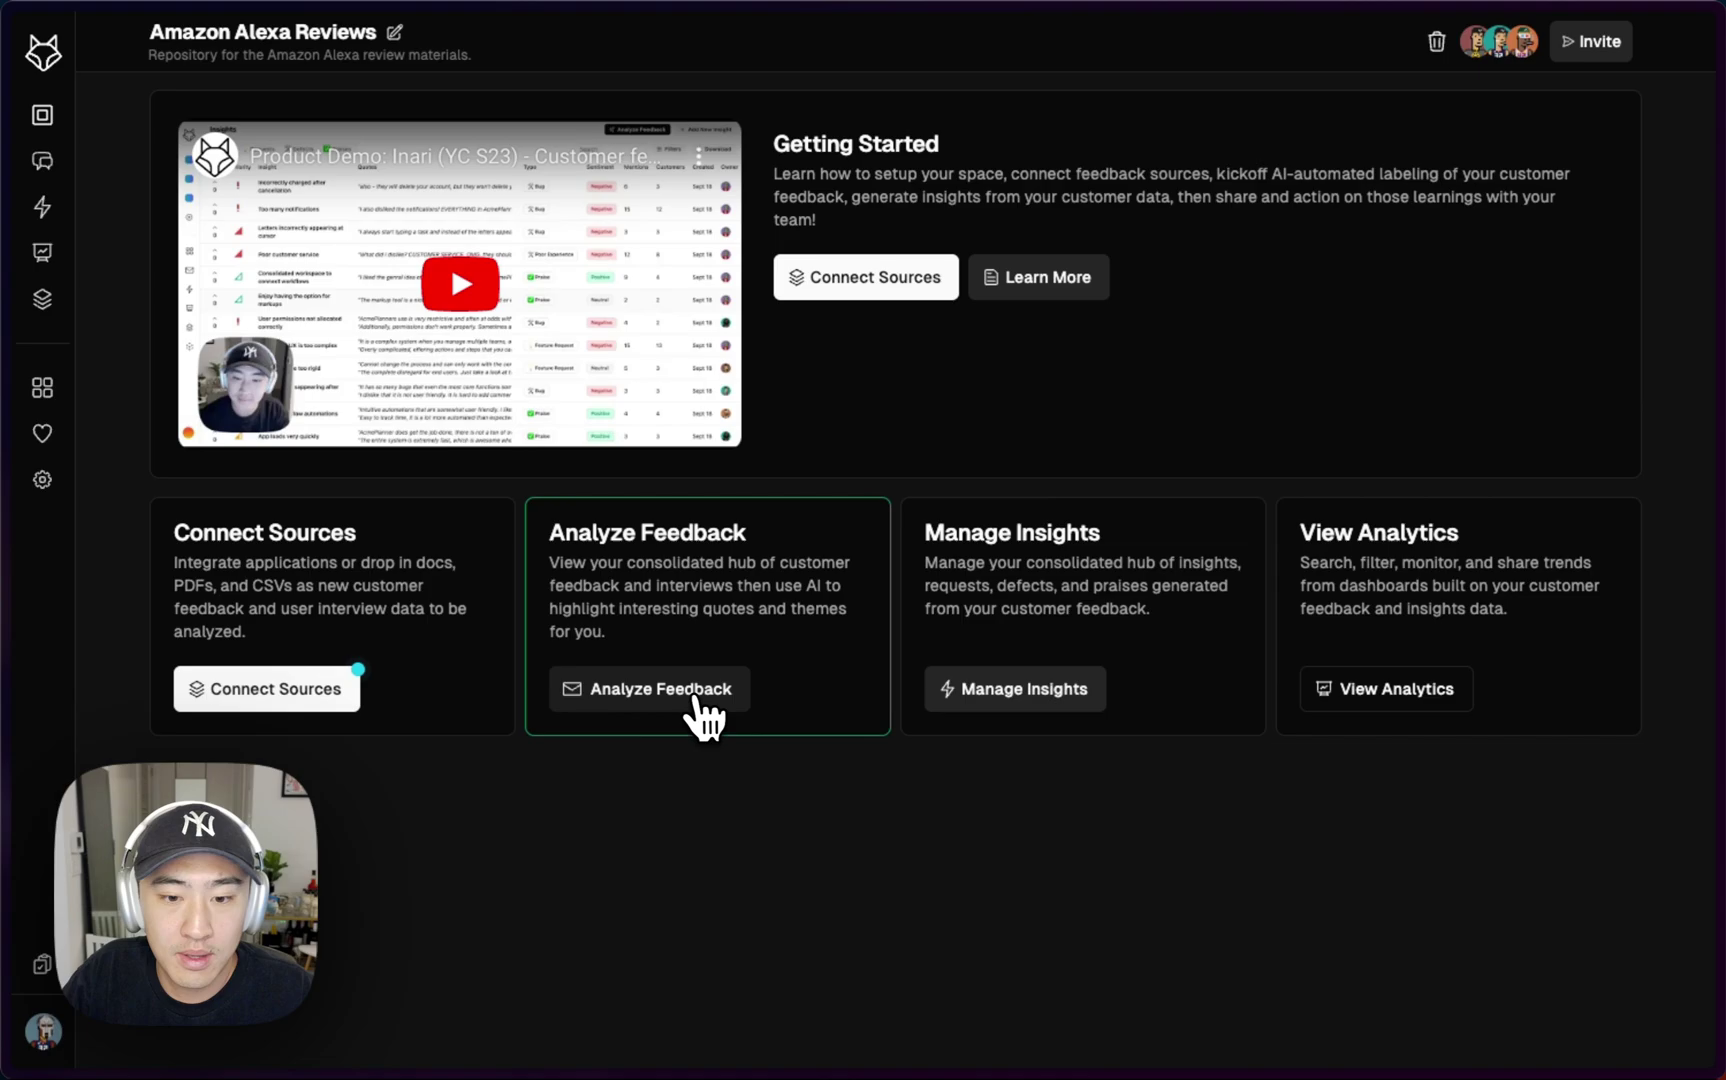
{"action": "left_click", "coordinate": [674, 691]}
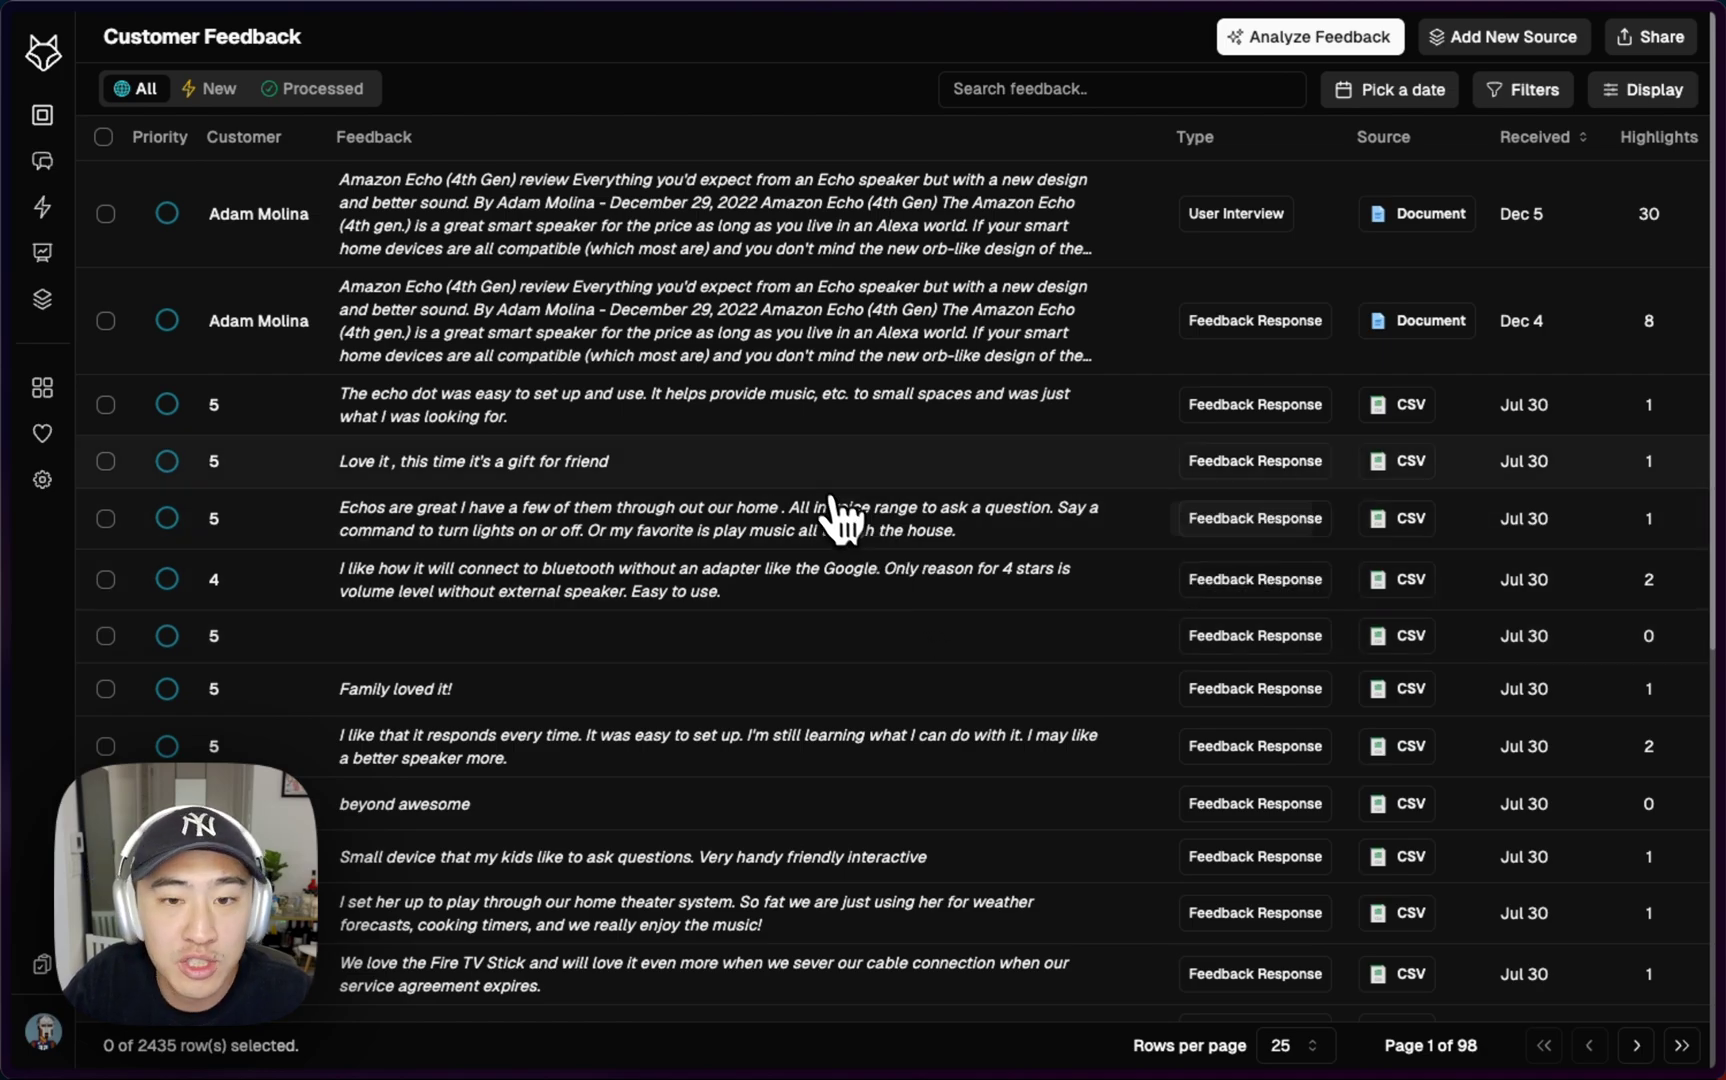
{"action": "left_click", "coordinate": [786, 220]}
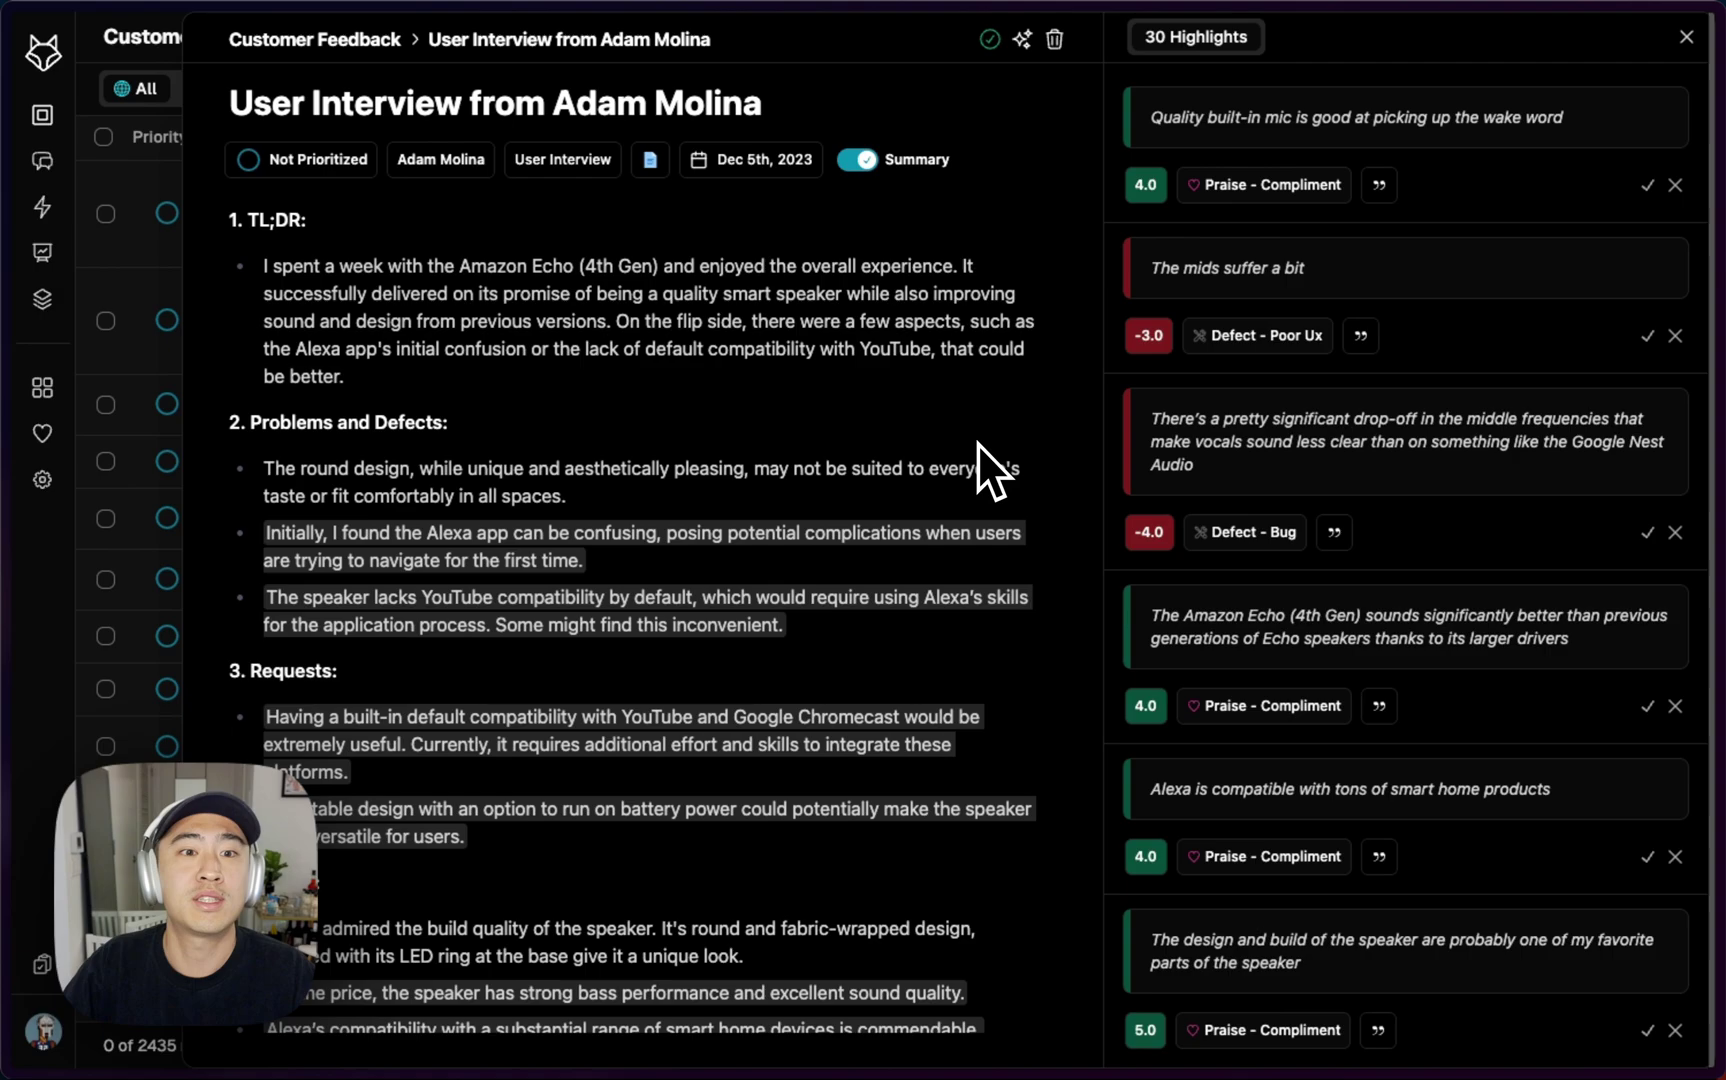
{"action": "left_click", "coordinate": [868, 170]}
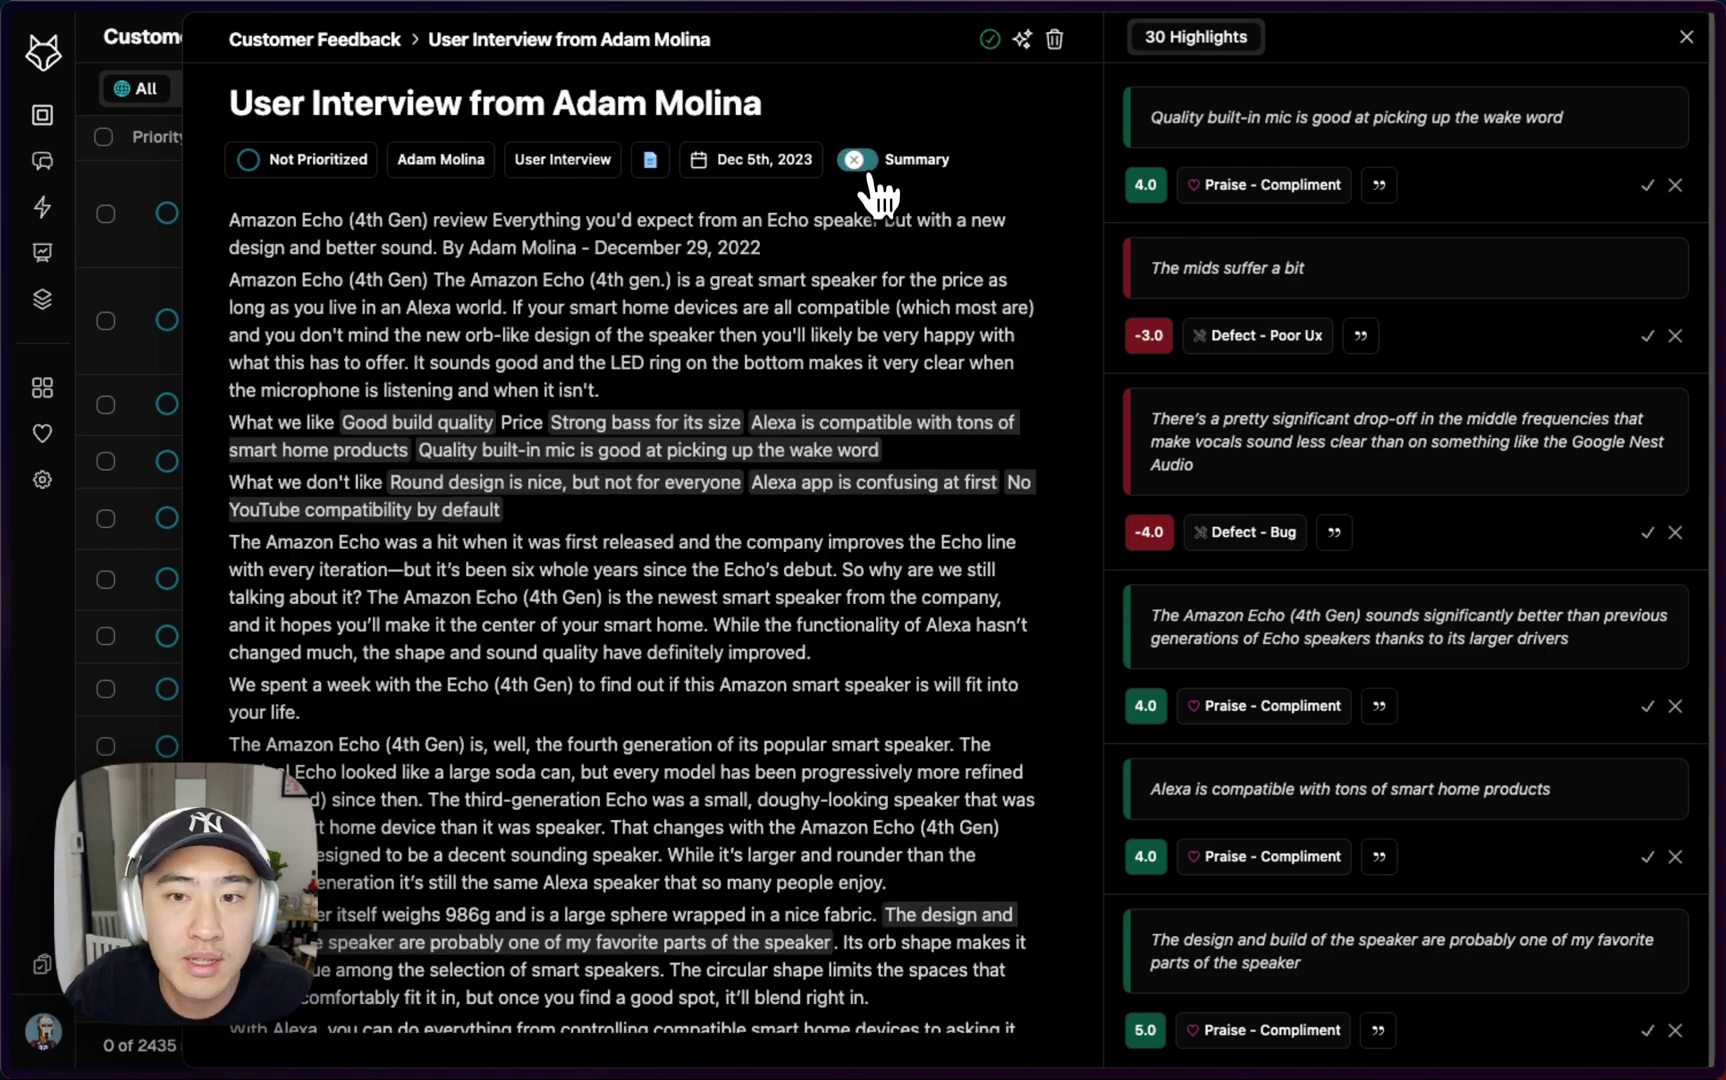
{"action": "scroll", "coordinate": [894, 284], "scroll_direction": "down", "scroll_amount": 5}
{"action": "scroll", "coordinate": [843, 532], "scroll_direction": "down", "scroll_amount": 5}
{"action": "scroll", "coordinate": [843, 559], "scroll_direction": "down", "scroll_amount": 5}
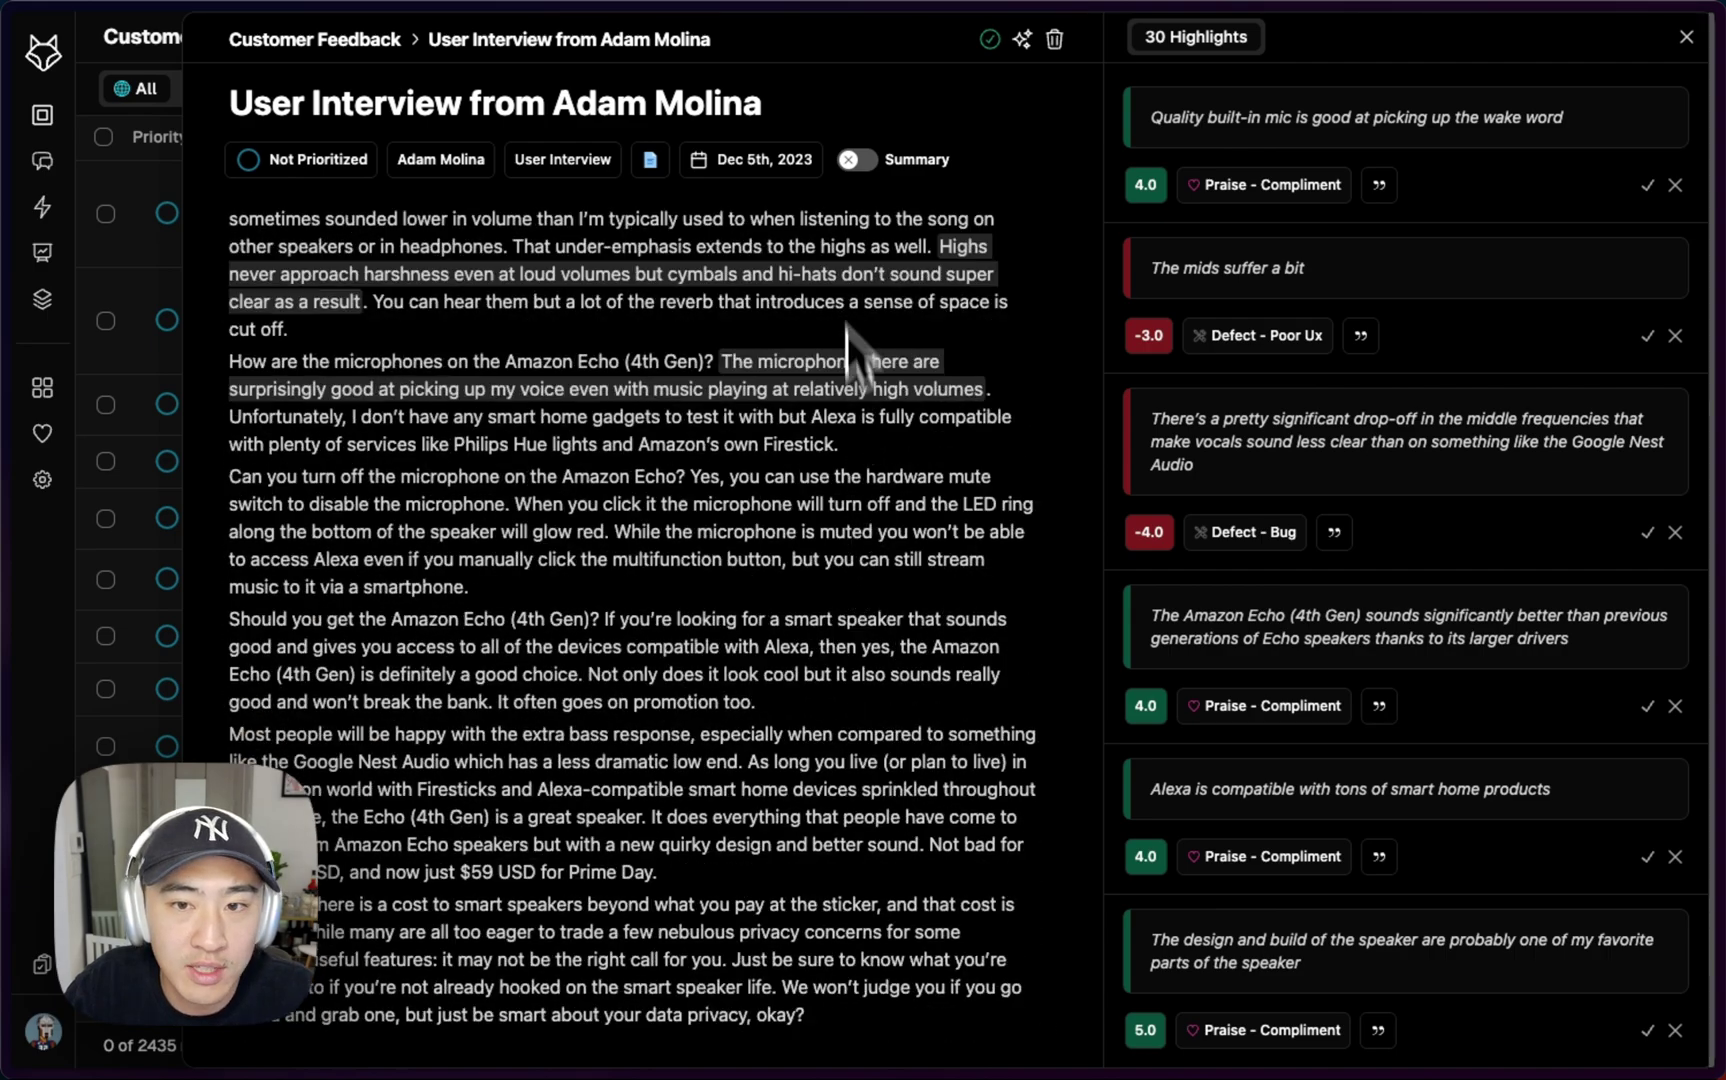
{"action": "left_click", "coordinate": [863, 165]}
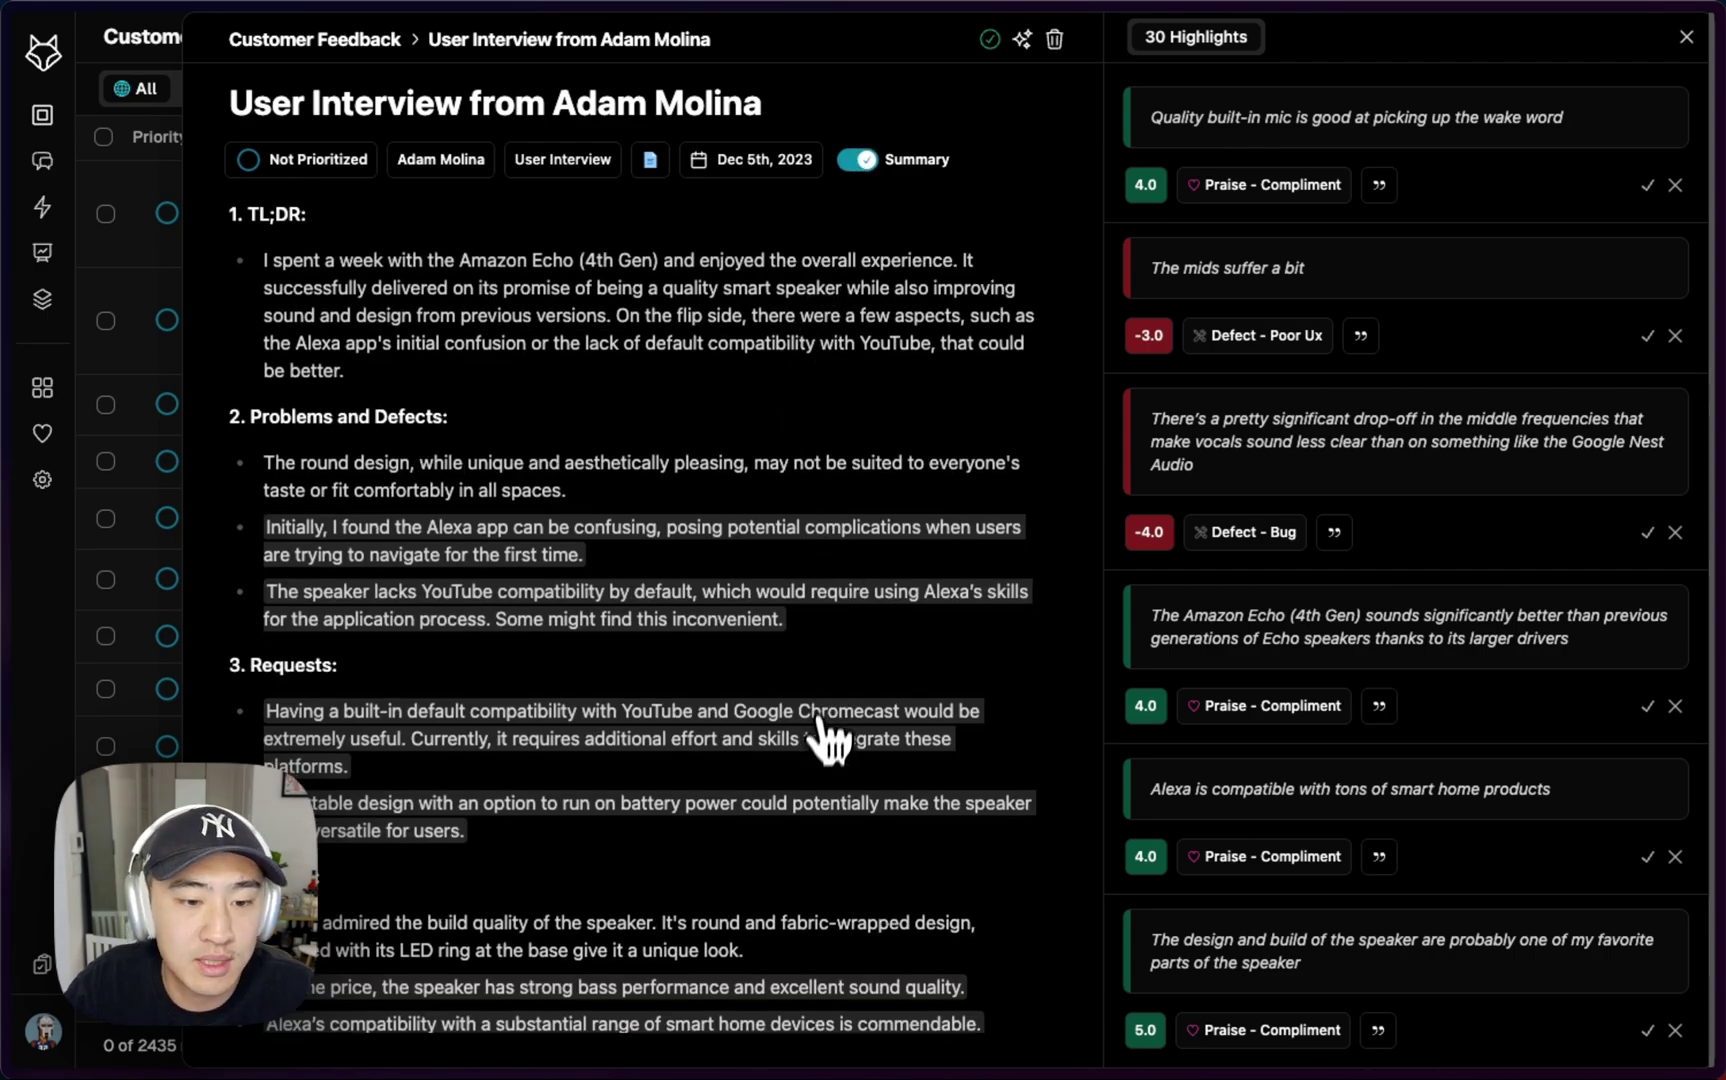
{"action": "scroll", "coordinate": [825, 736], "scroll_direction": "down", "scroll_amount": 5}
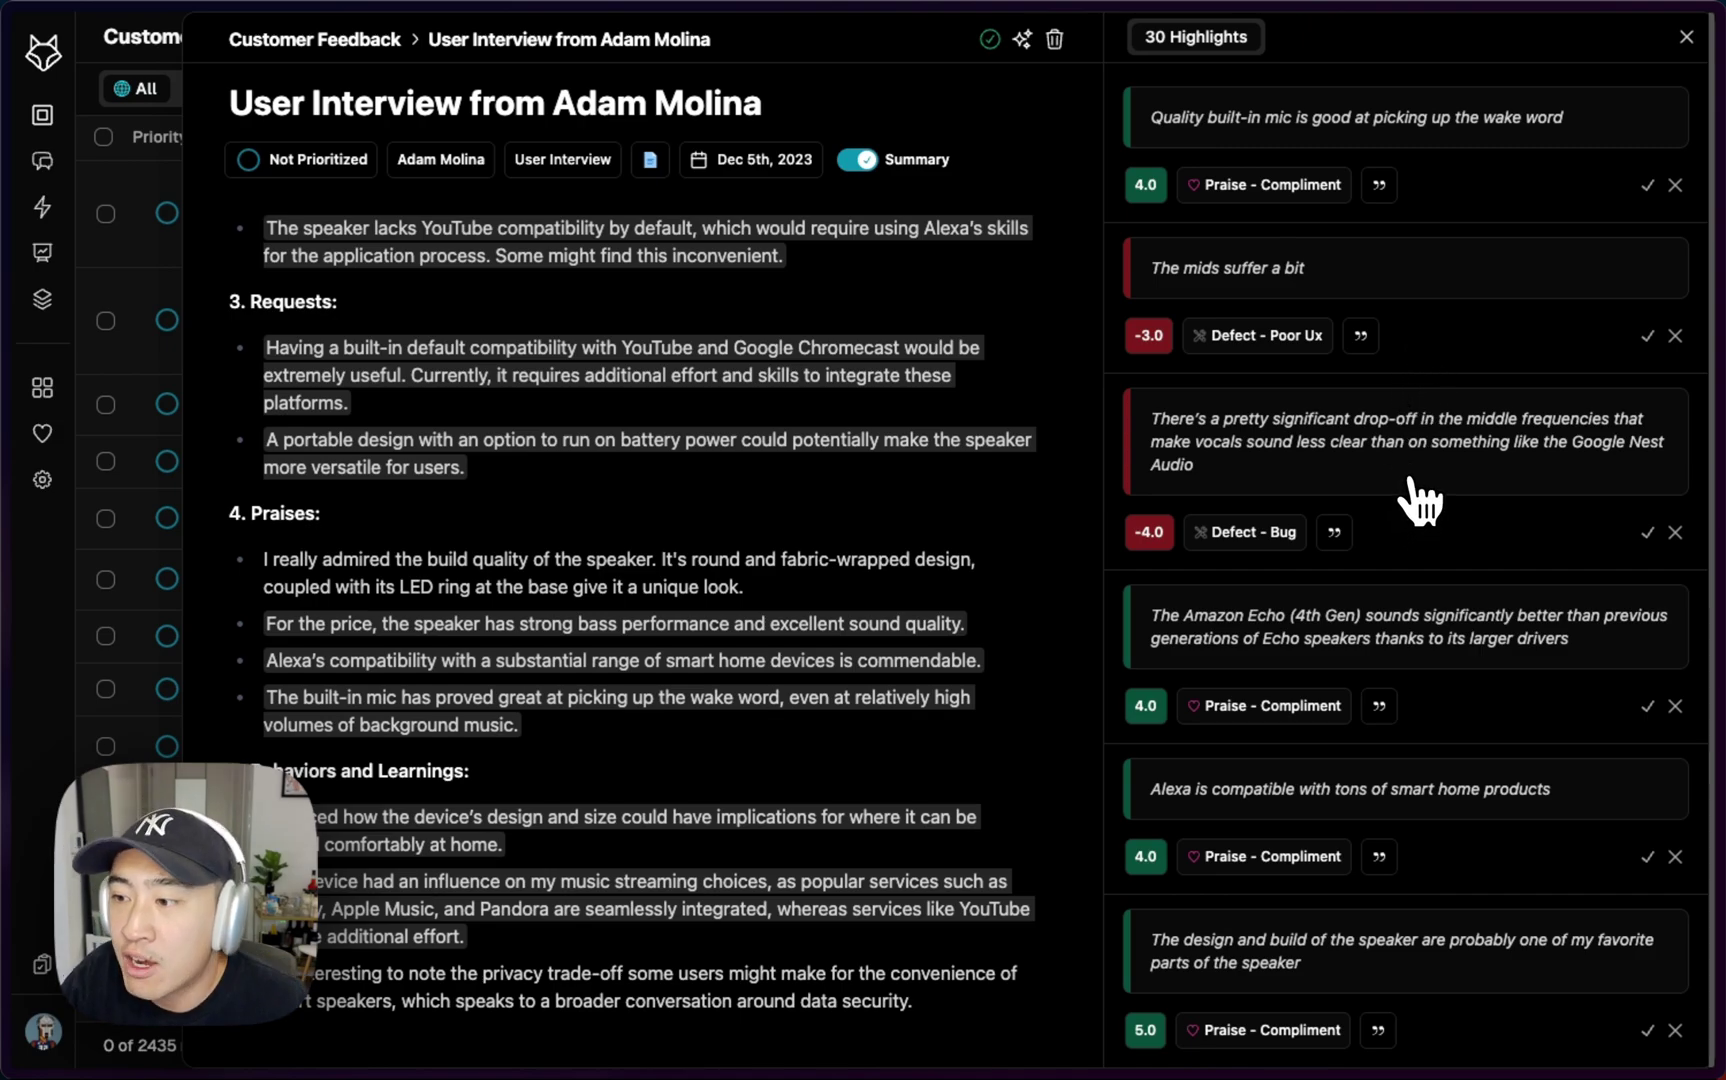
{"action": "scroll", "coordinate": [1425, 580], "scroll_direction": "down", "scroll_amount": 1}
{"action": "scroll", "coordinate": [1425, 590], "scroll_direction": "down", "scroll_amount": 3}
{"action": "scroll", "coordinate": [1423, 590], "scroll_direction": "down", "scroll_amount": 3}
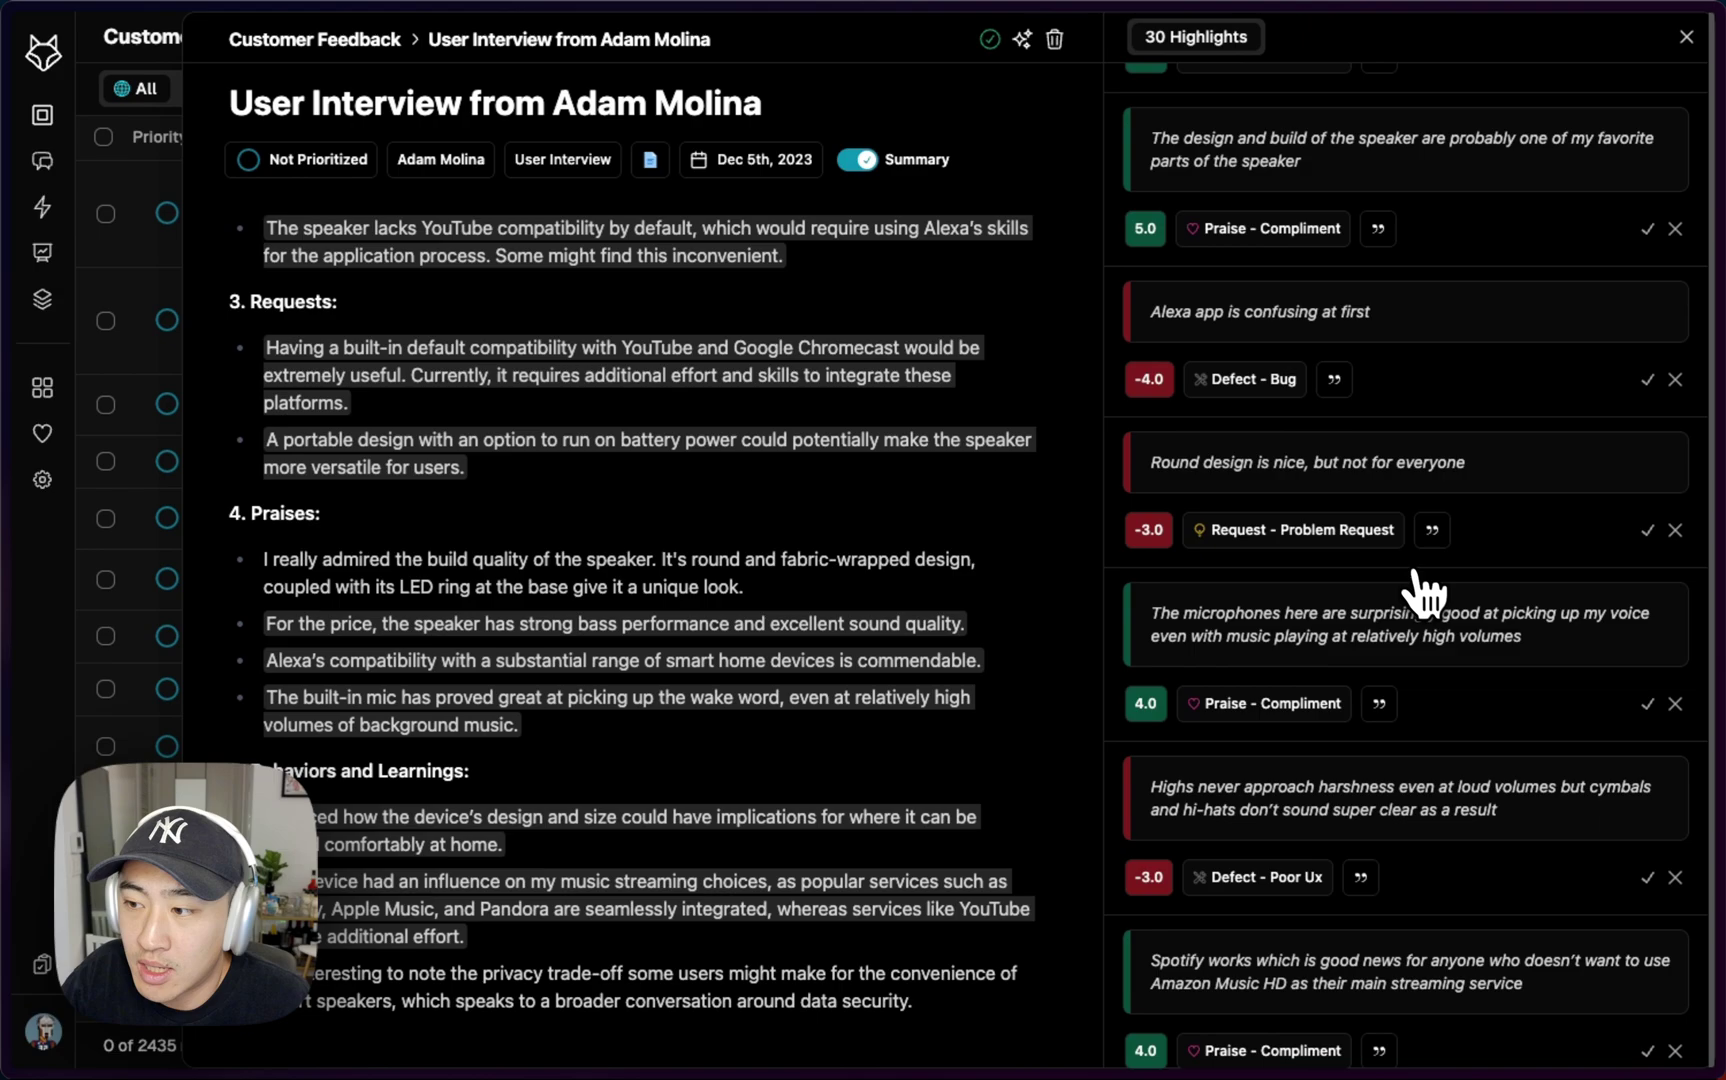
{"action": "left_click", "coordinate": [1274, 532]}
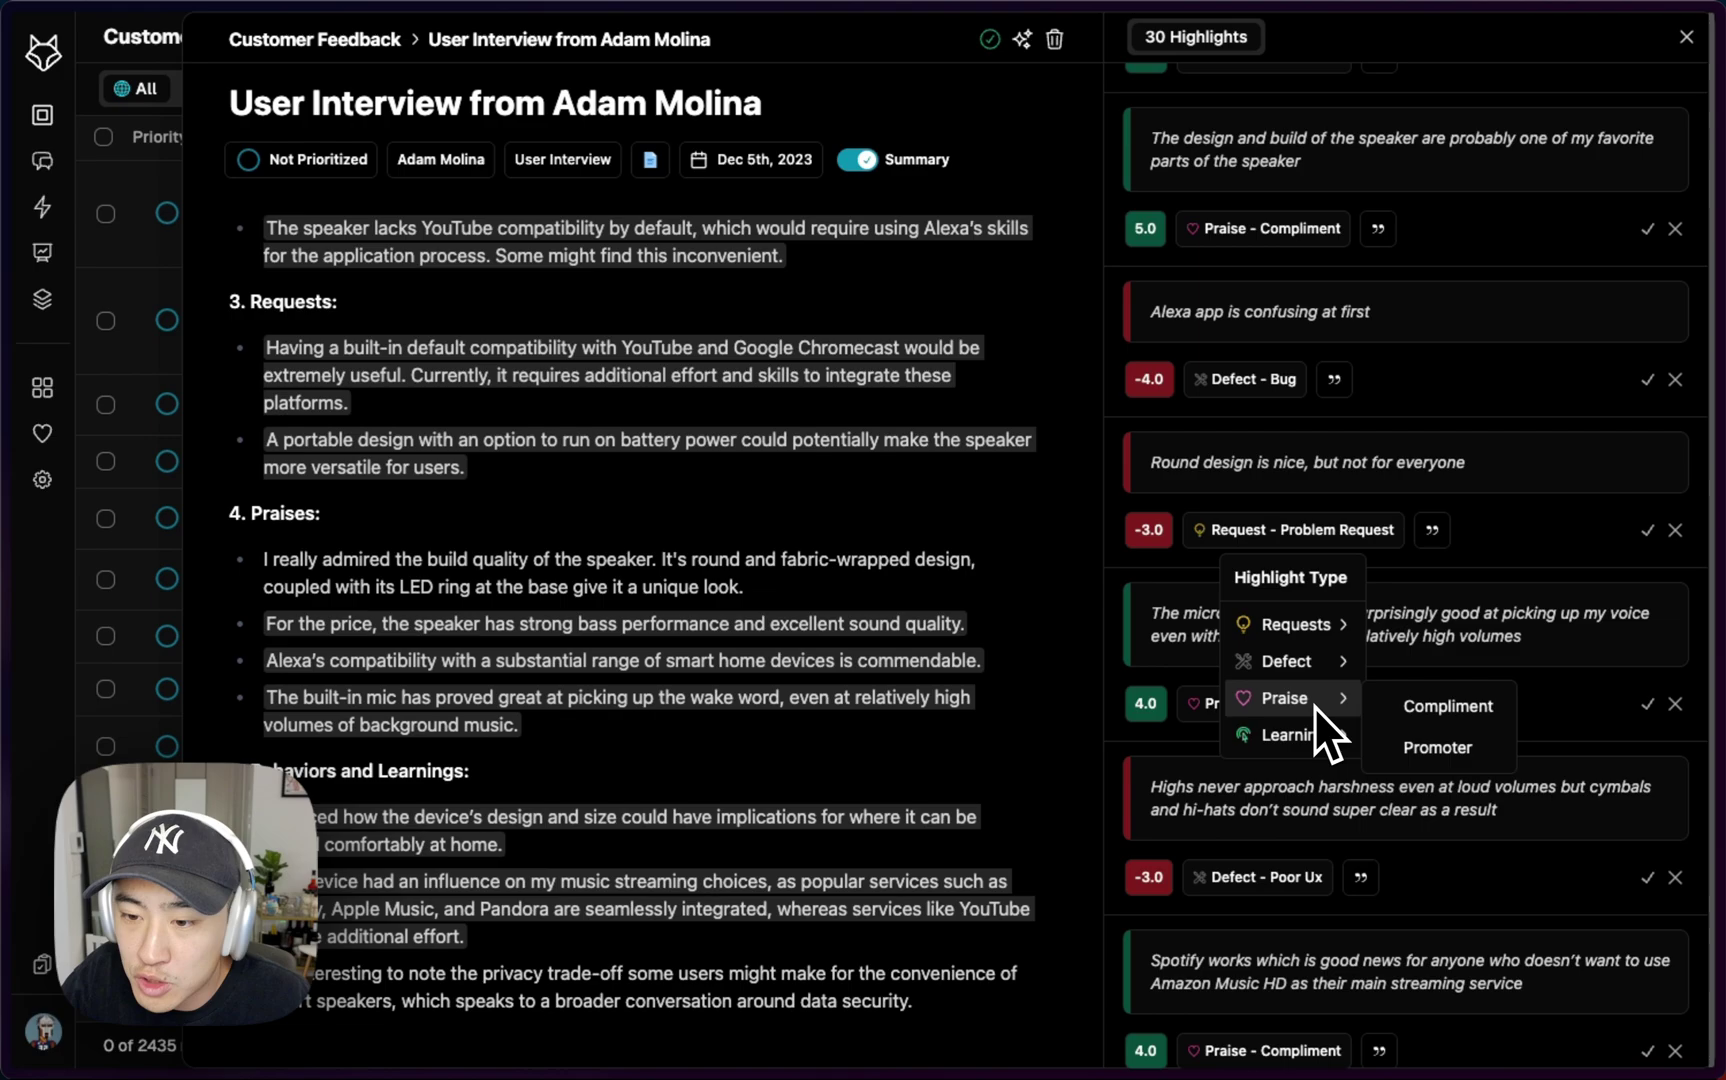
{"action": "mouse_move", "coordinate": [1292, 735]}
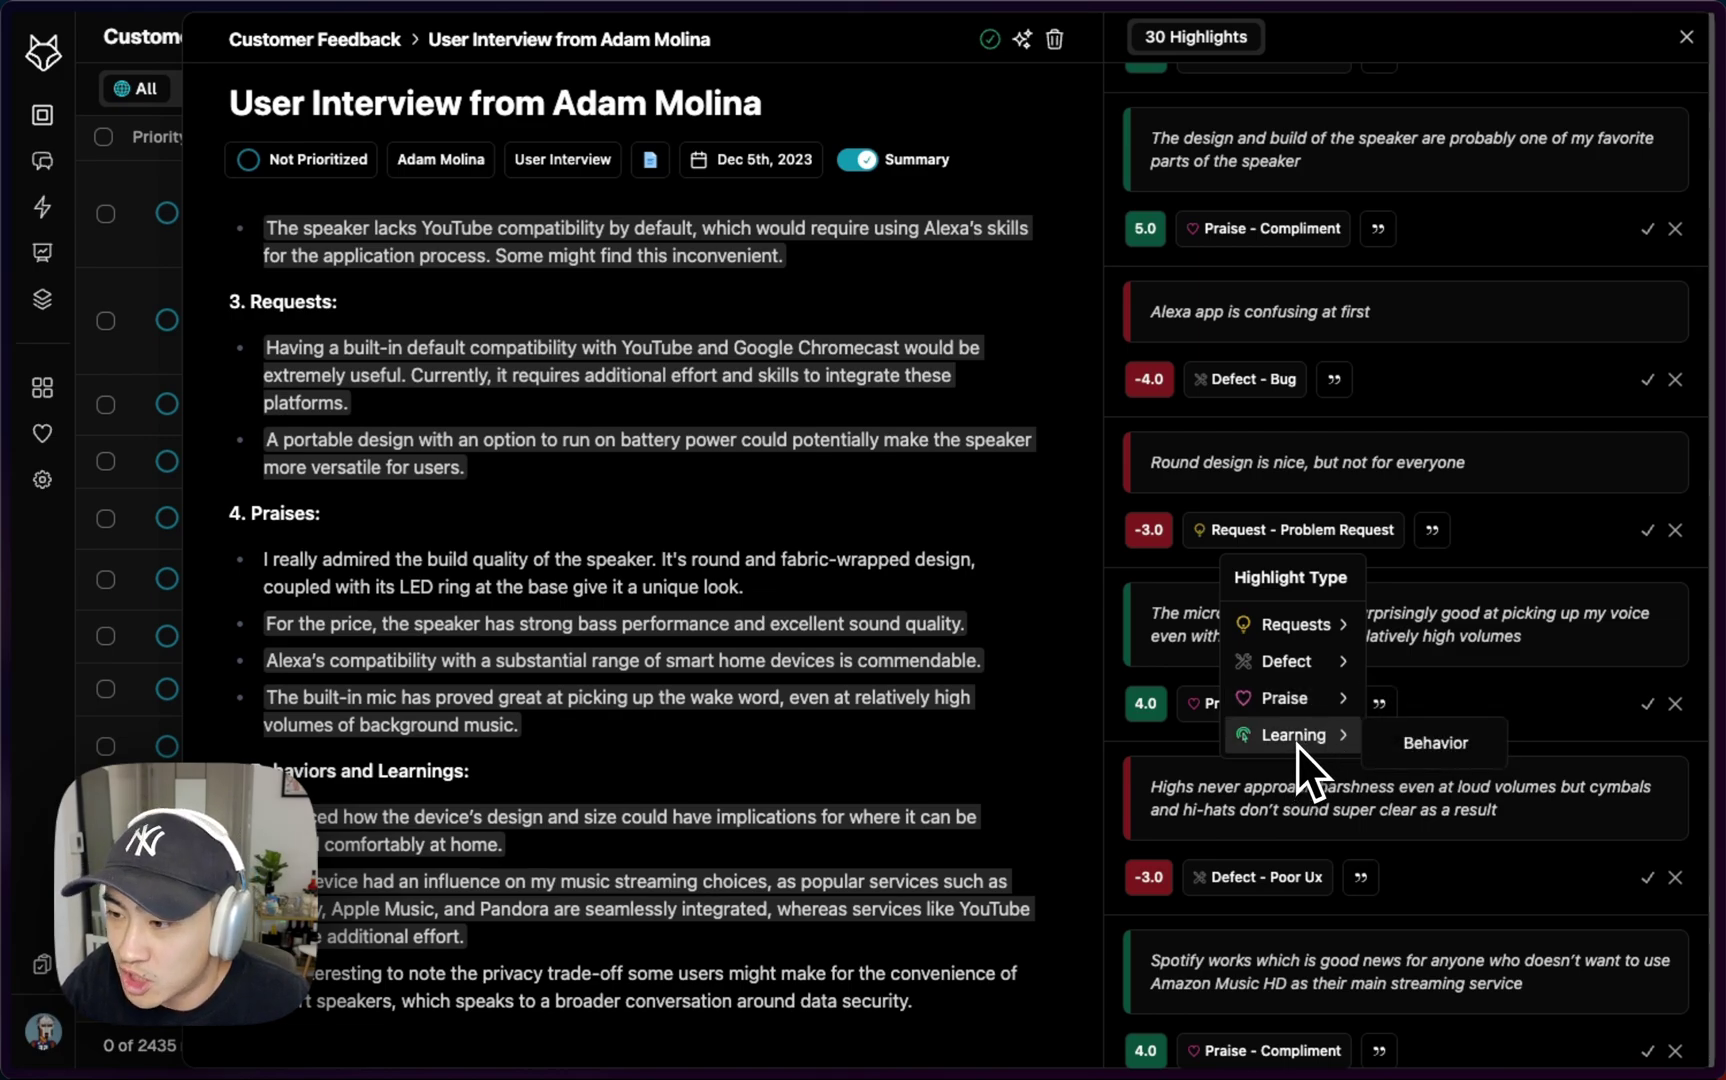
{"action": "left_click", "coordinate": [1041, 634]}
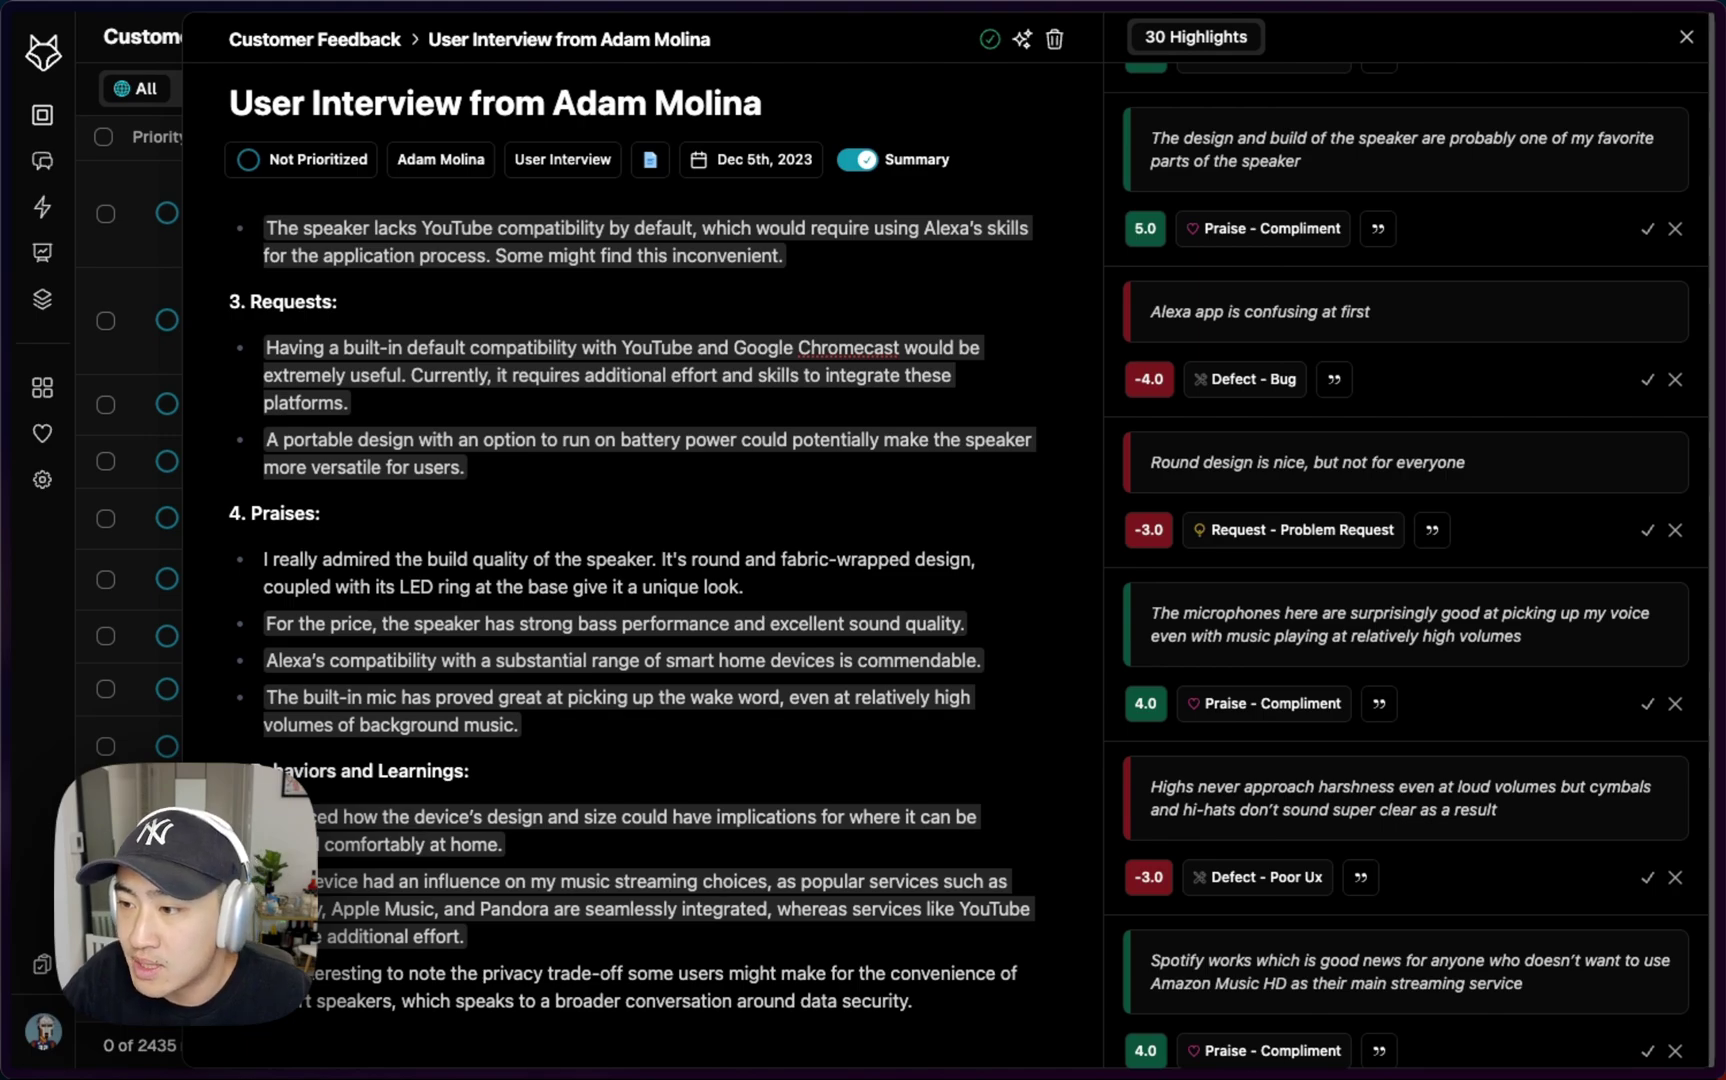
{"action": "left_click", "coordinate": [148, 452]}
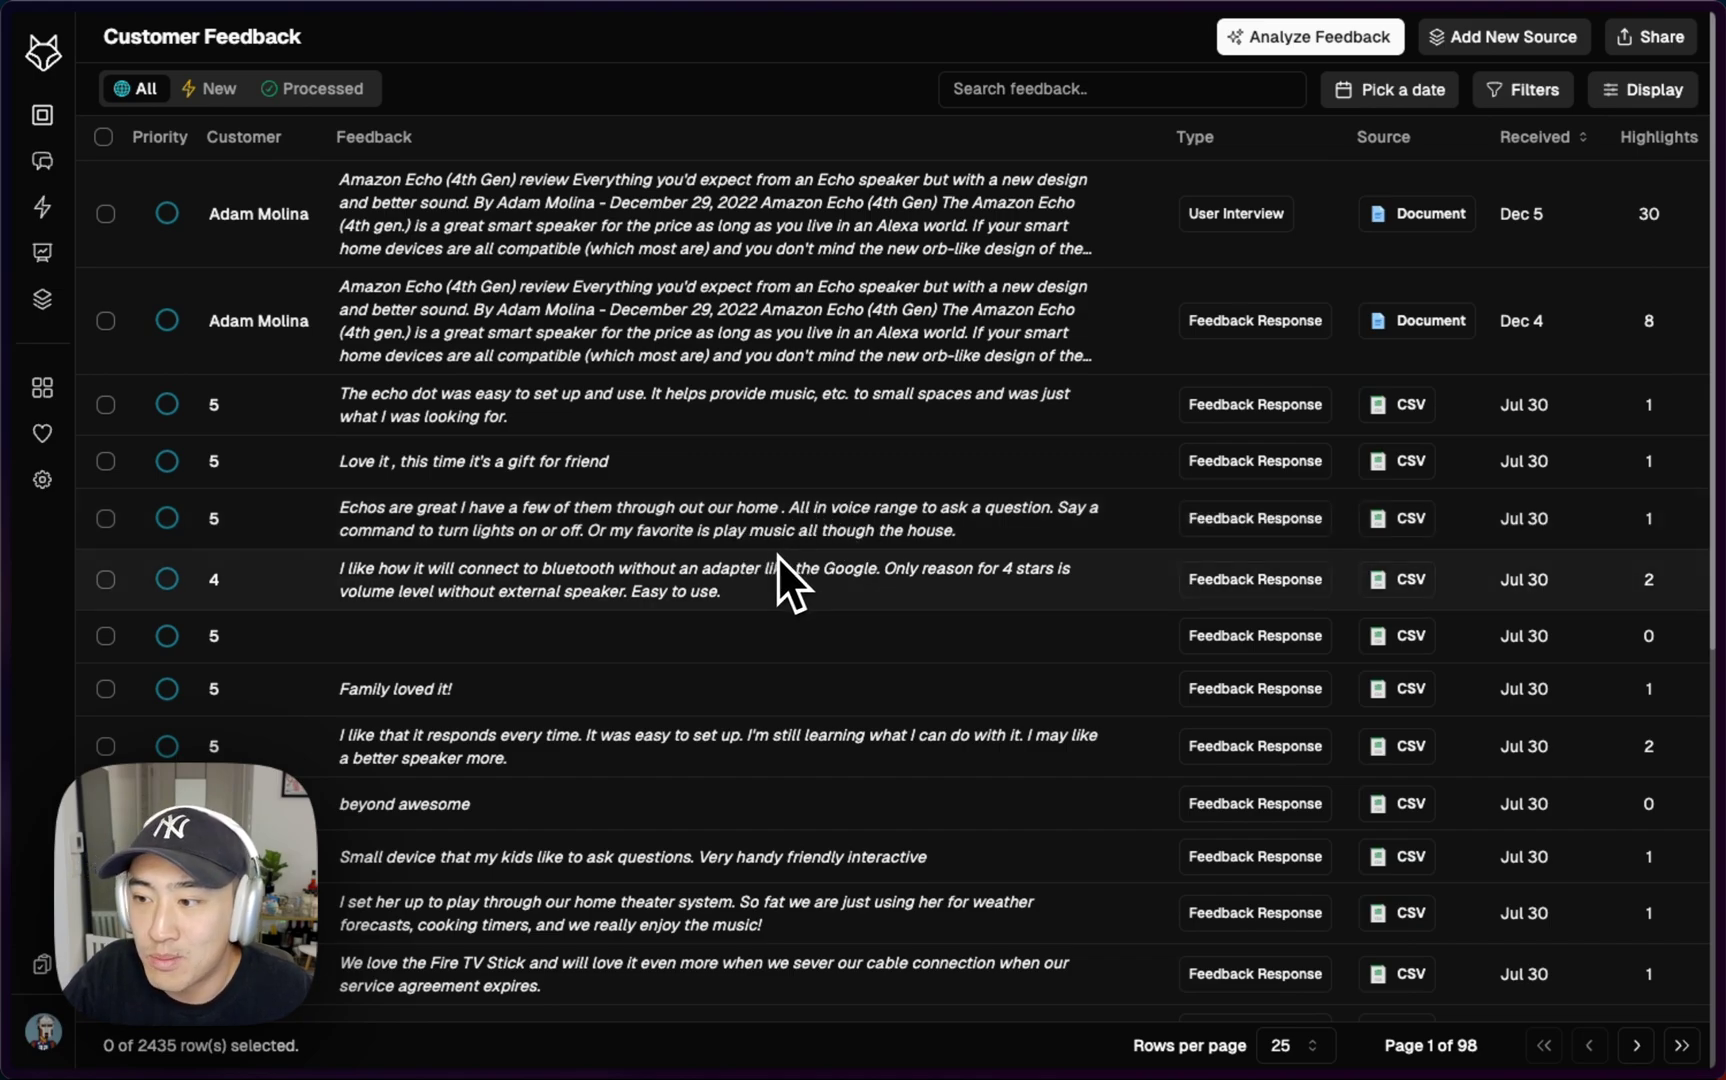
{"action": "mouse_move", "coordinate": [42, 252]}
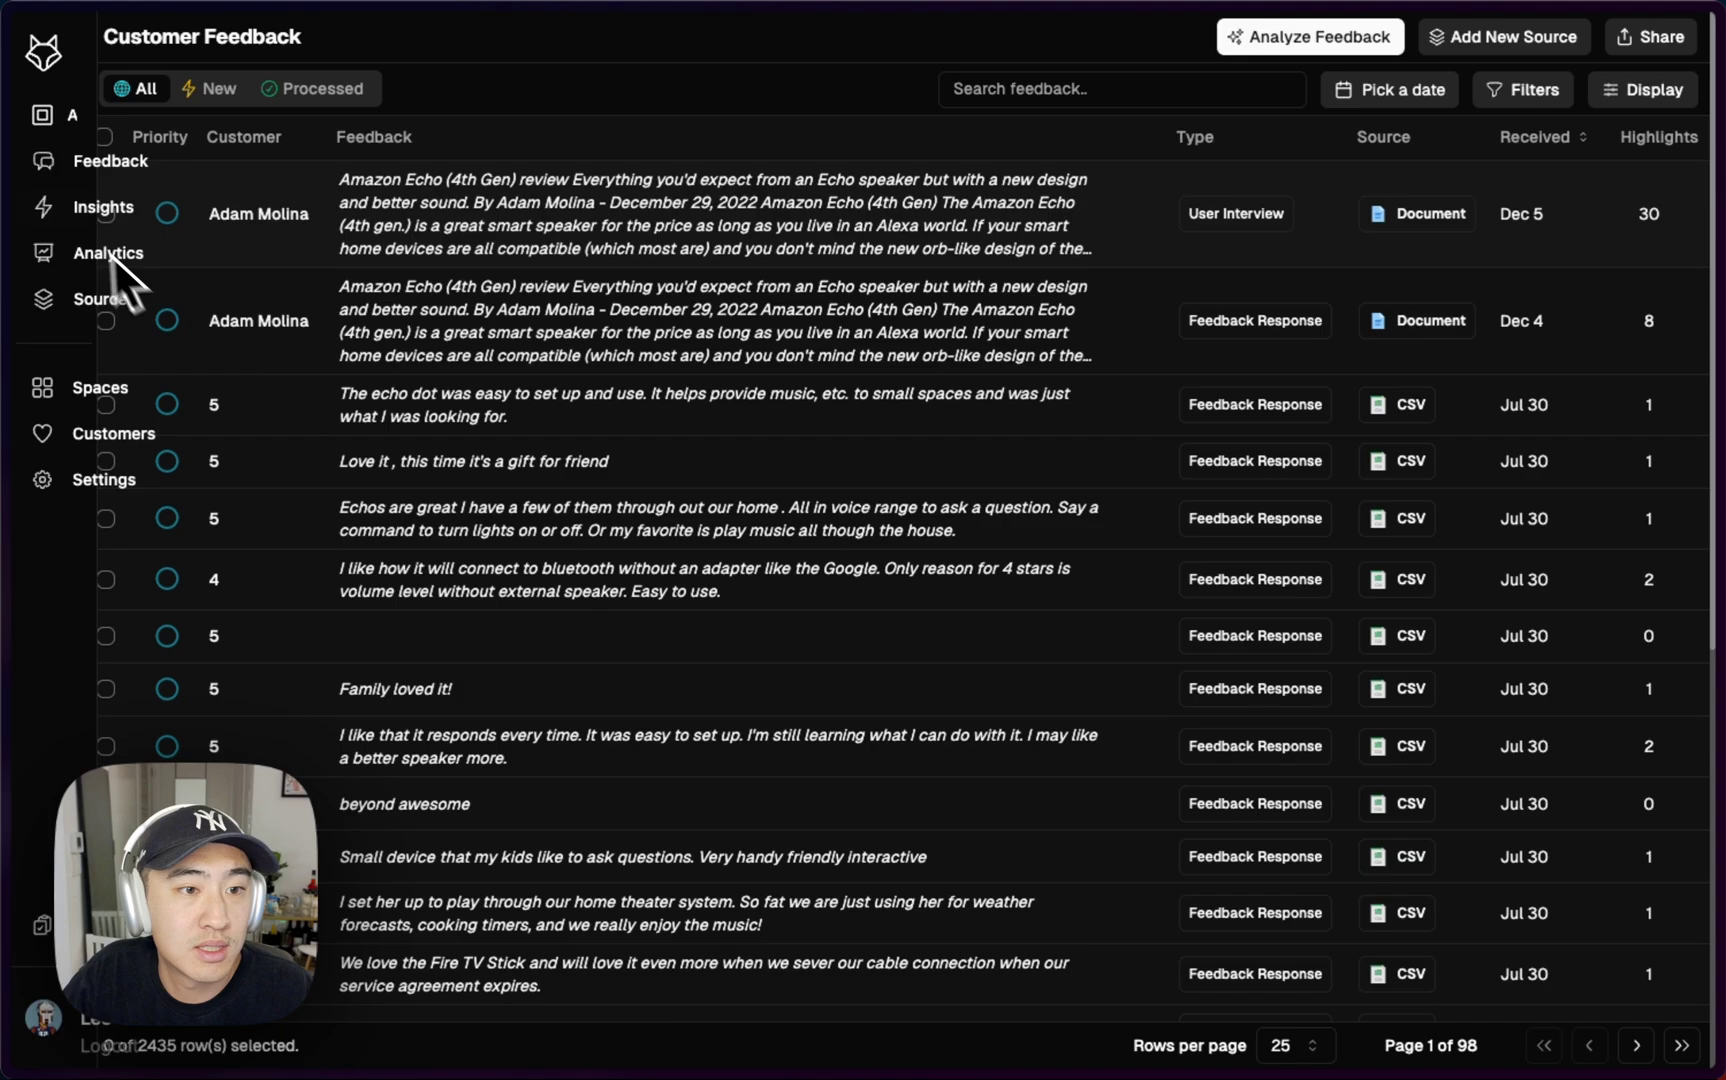
- Show the Insights list sorted by Sentiment in ascending order
{"action": "left_click", "coordinate": [121, 216]}
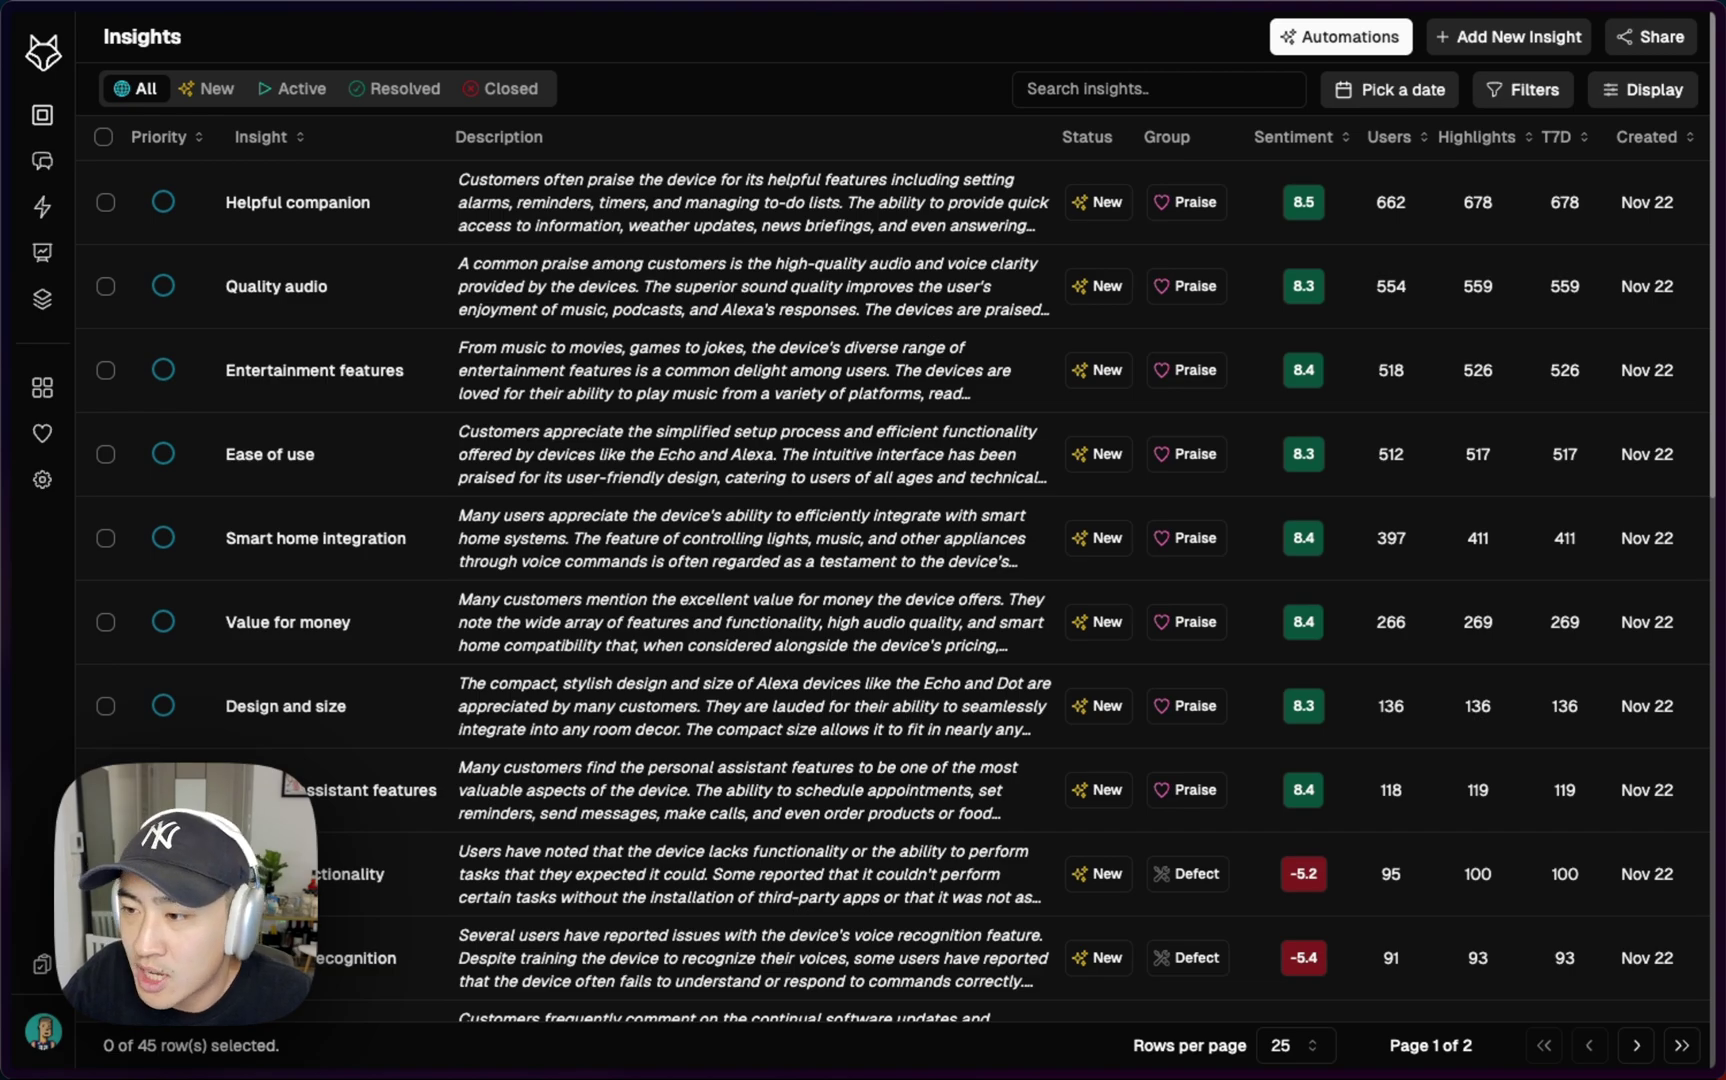
{"action": "left_click", "coordinate": [1301, 139]}
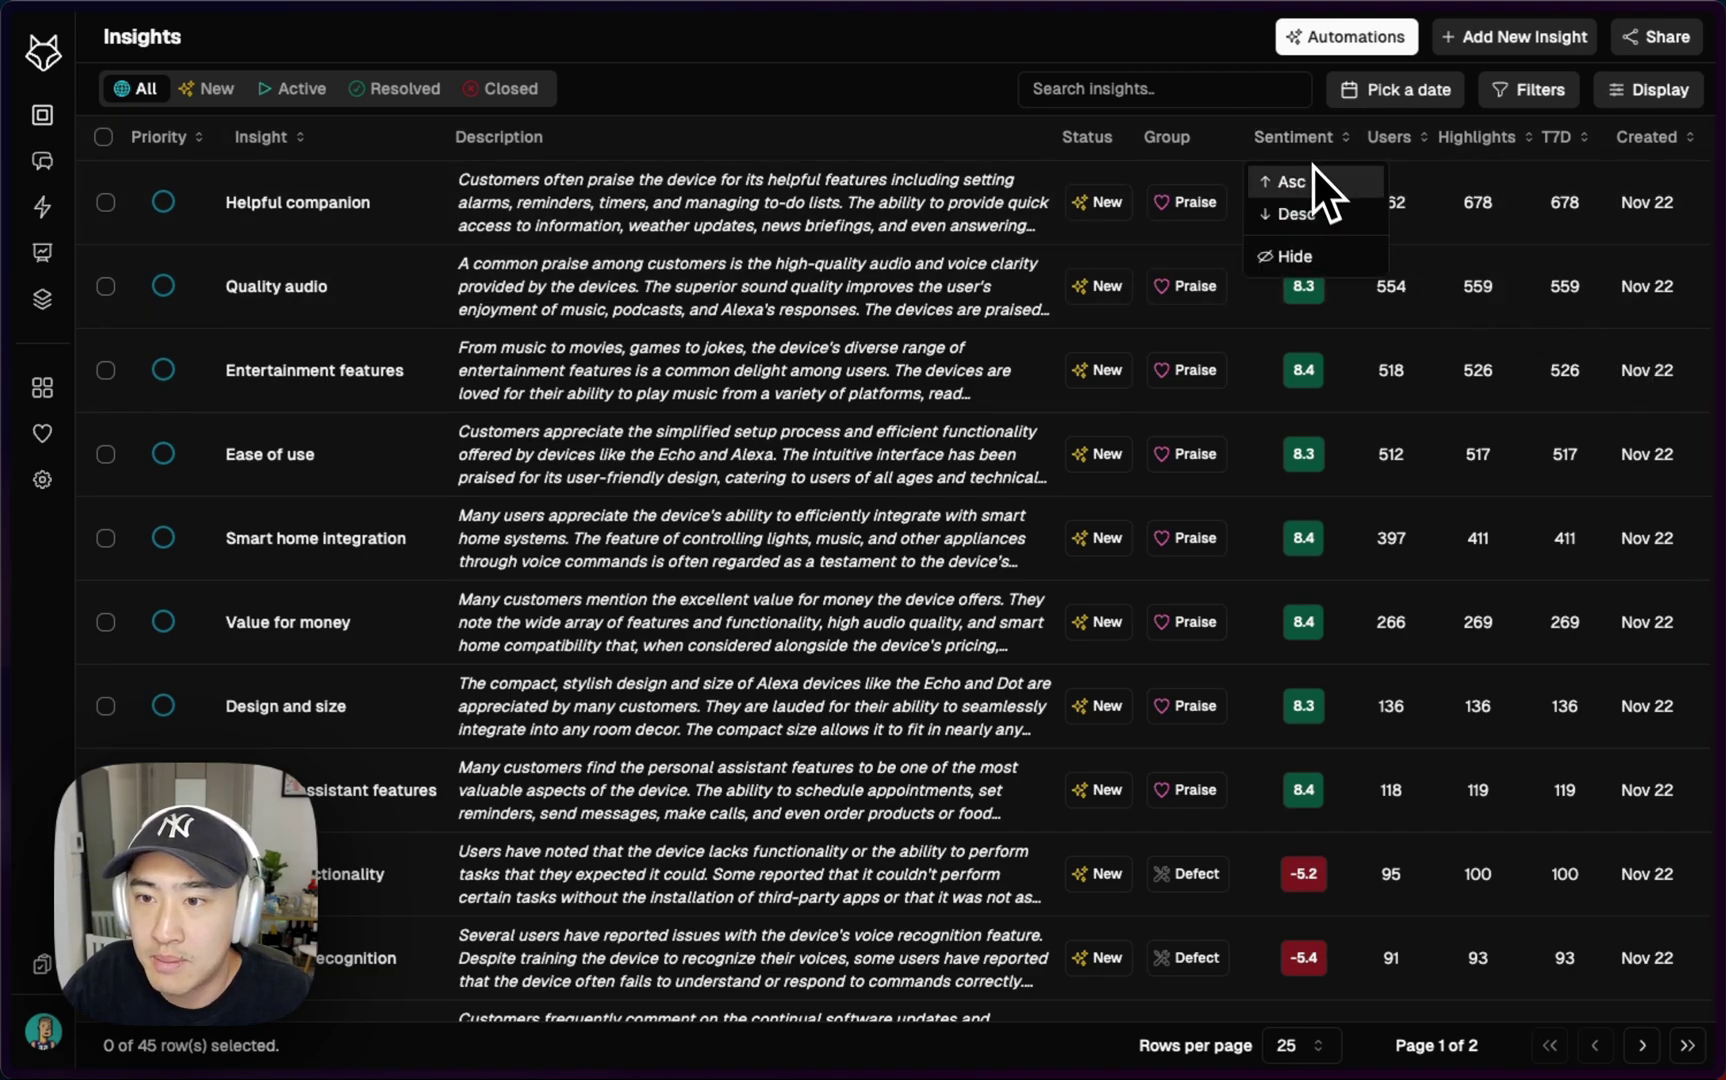
{"action": "left_click", "coordinate": [1311, 182]}
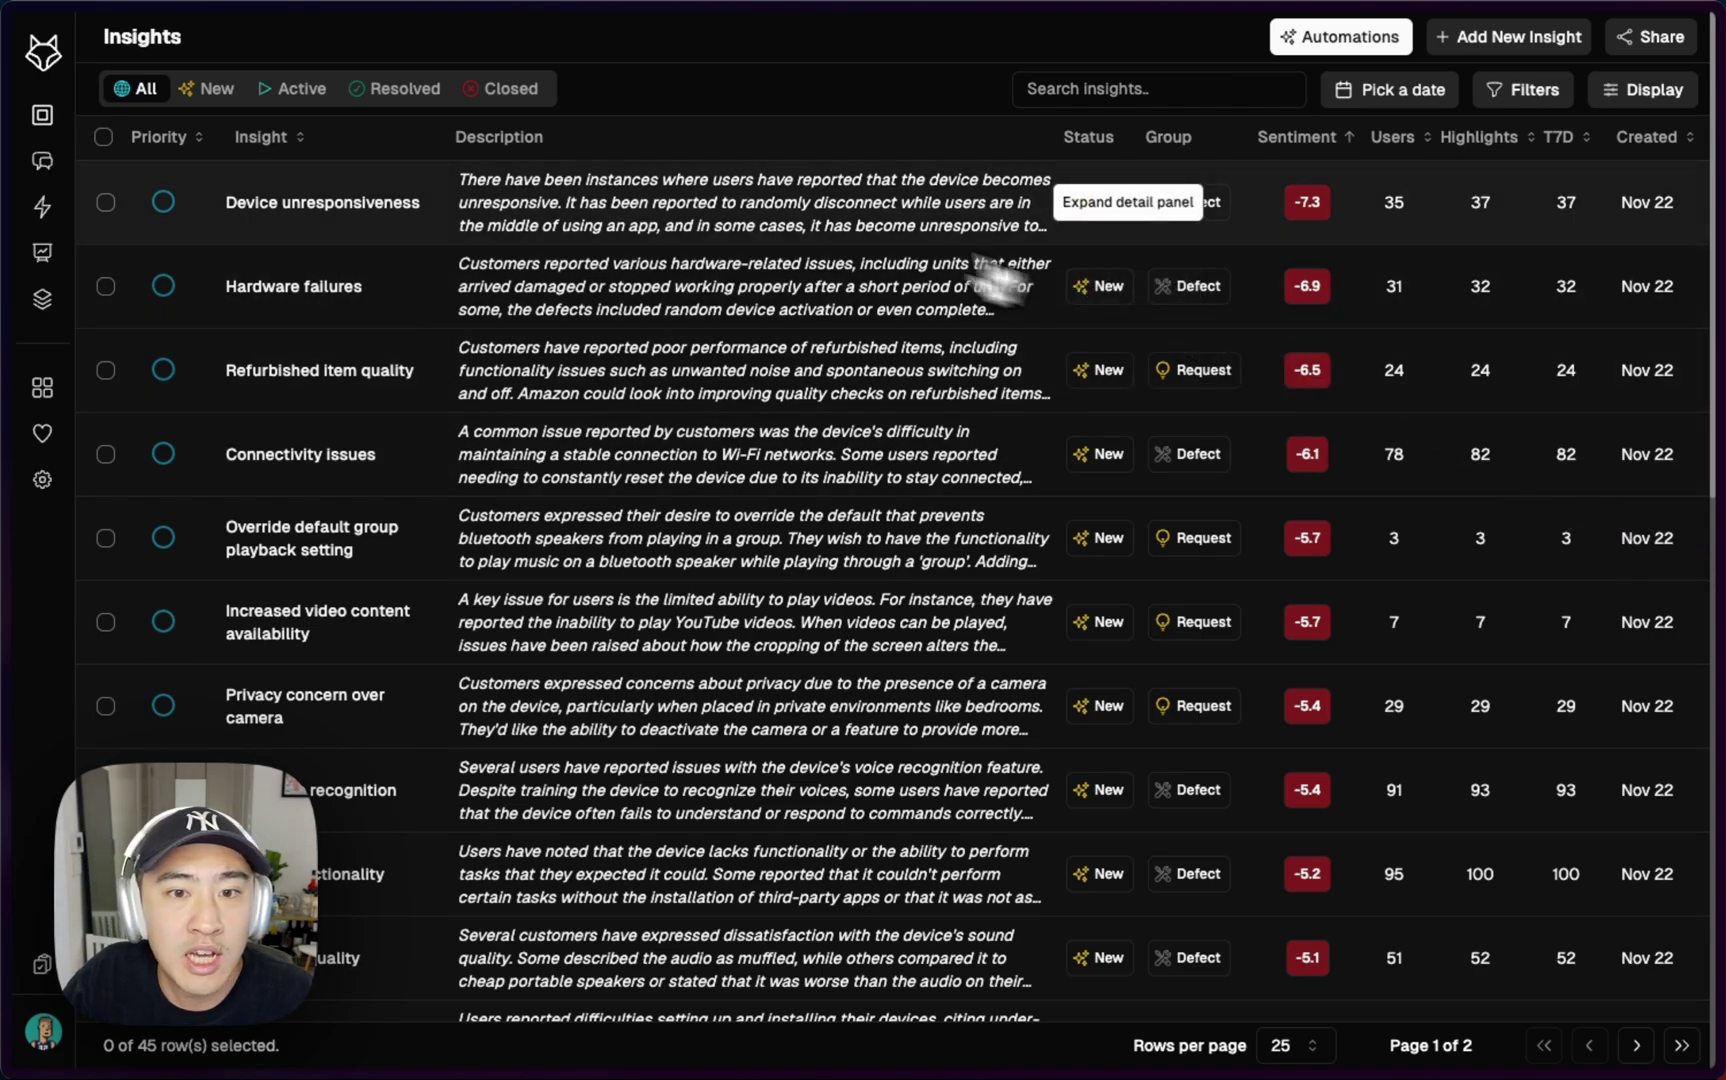
- Open the Device unresponsiveness insight and view its Trends, then its Keywords
{"action": "left_click", "coordinate": [824, 230]}
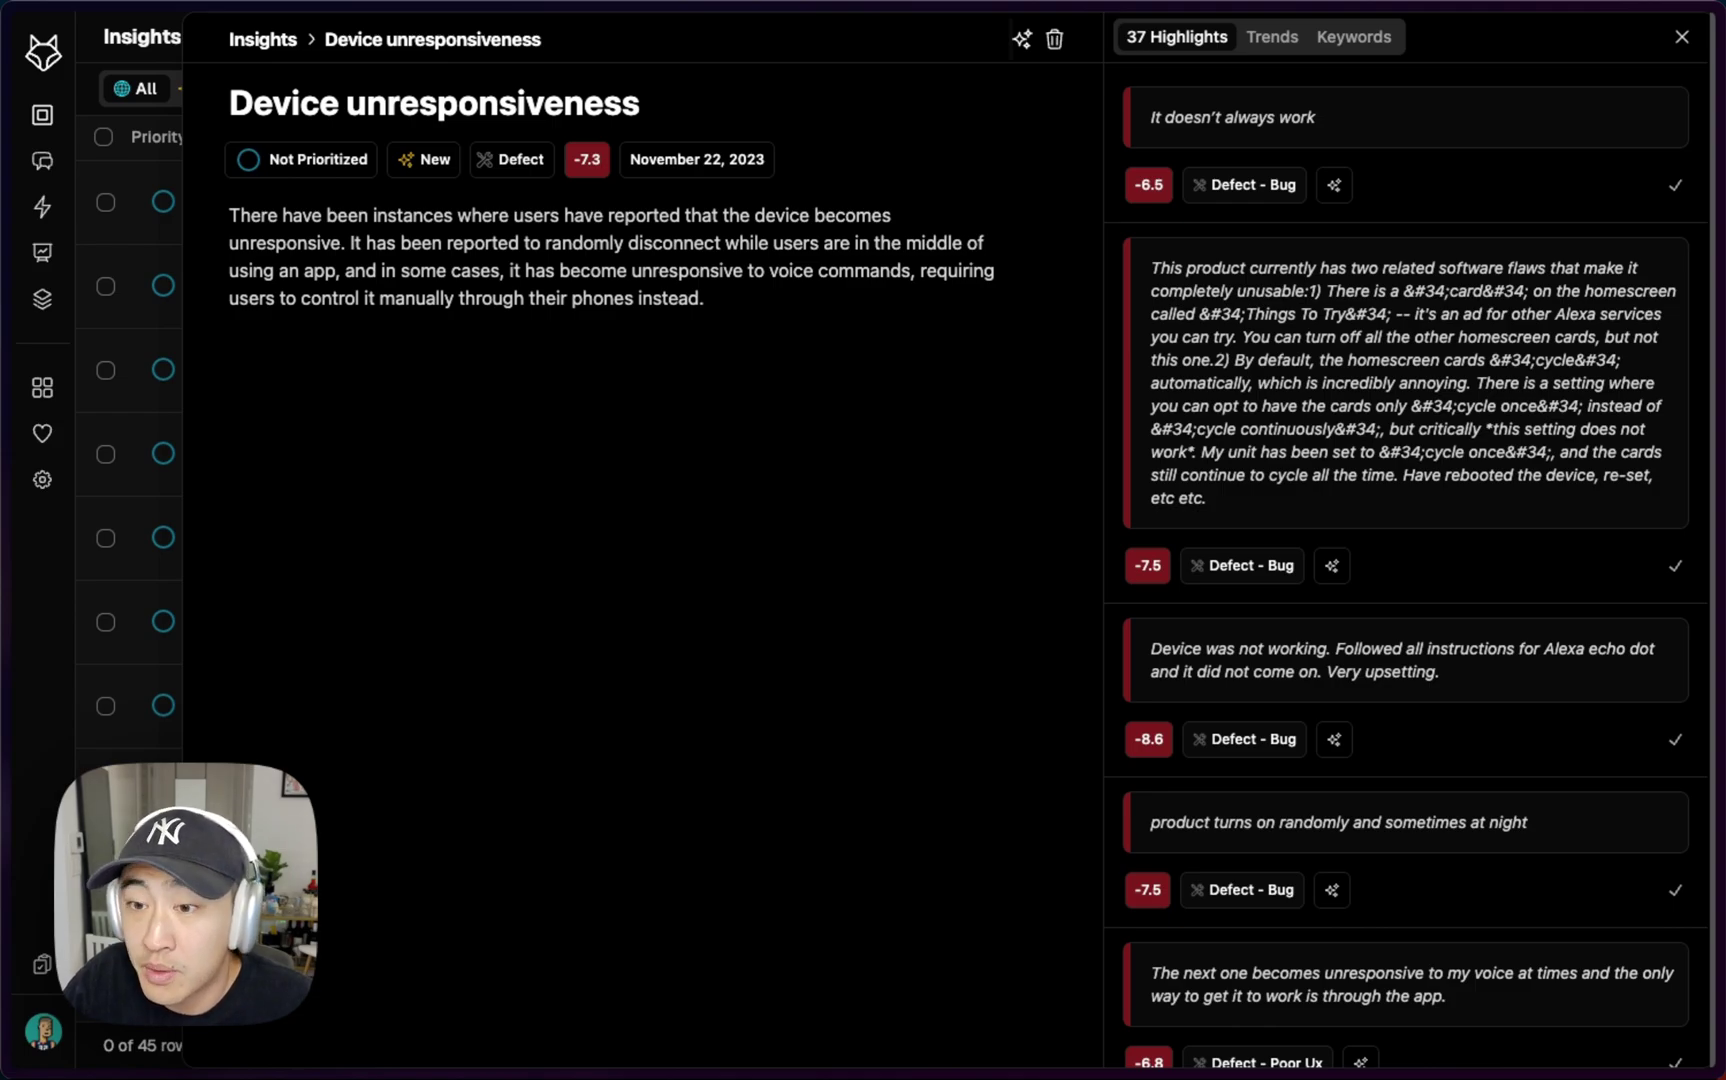
{"action": "scroll", "coordinate": [1367, 636], "scroll_direction": "down", "scroll_amount": 1}
{"action": "scroll", "coordinate": [1436, 641], "scroll_direction": "down", "scroll_amount": 4}
{"action": "scroll", "coordinate": [1440, 648], "scroll_direction": "down", "scroll_amount": 2}
{"action": "scroll", "coordinate": [1456, 656], "scroll_direction": "down", "scroll_amount": 1}
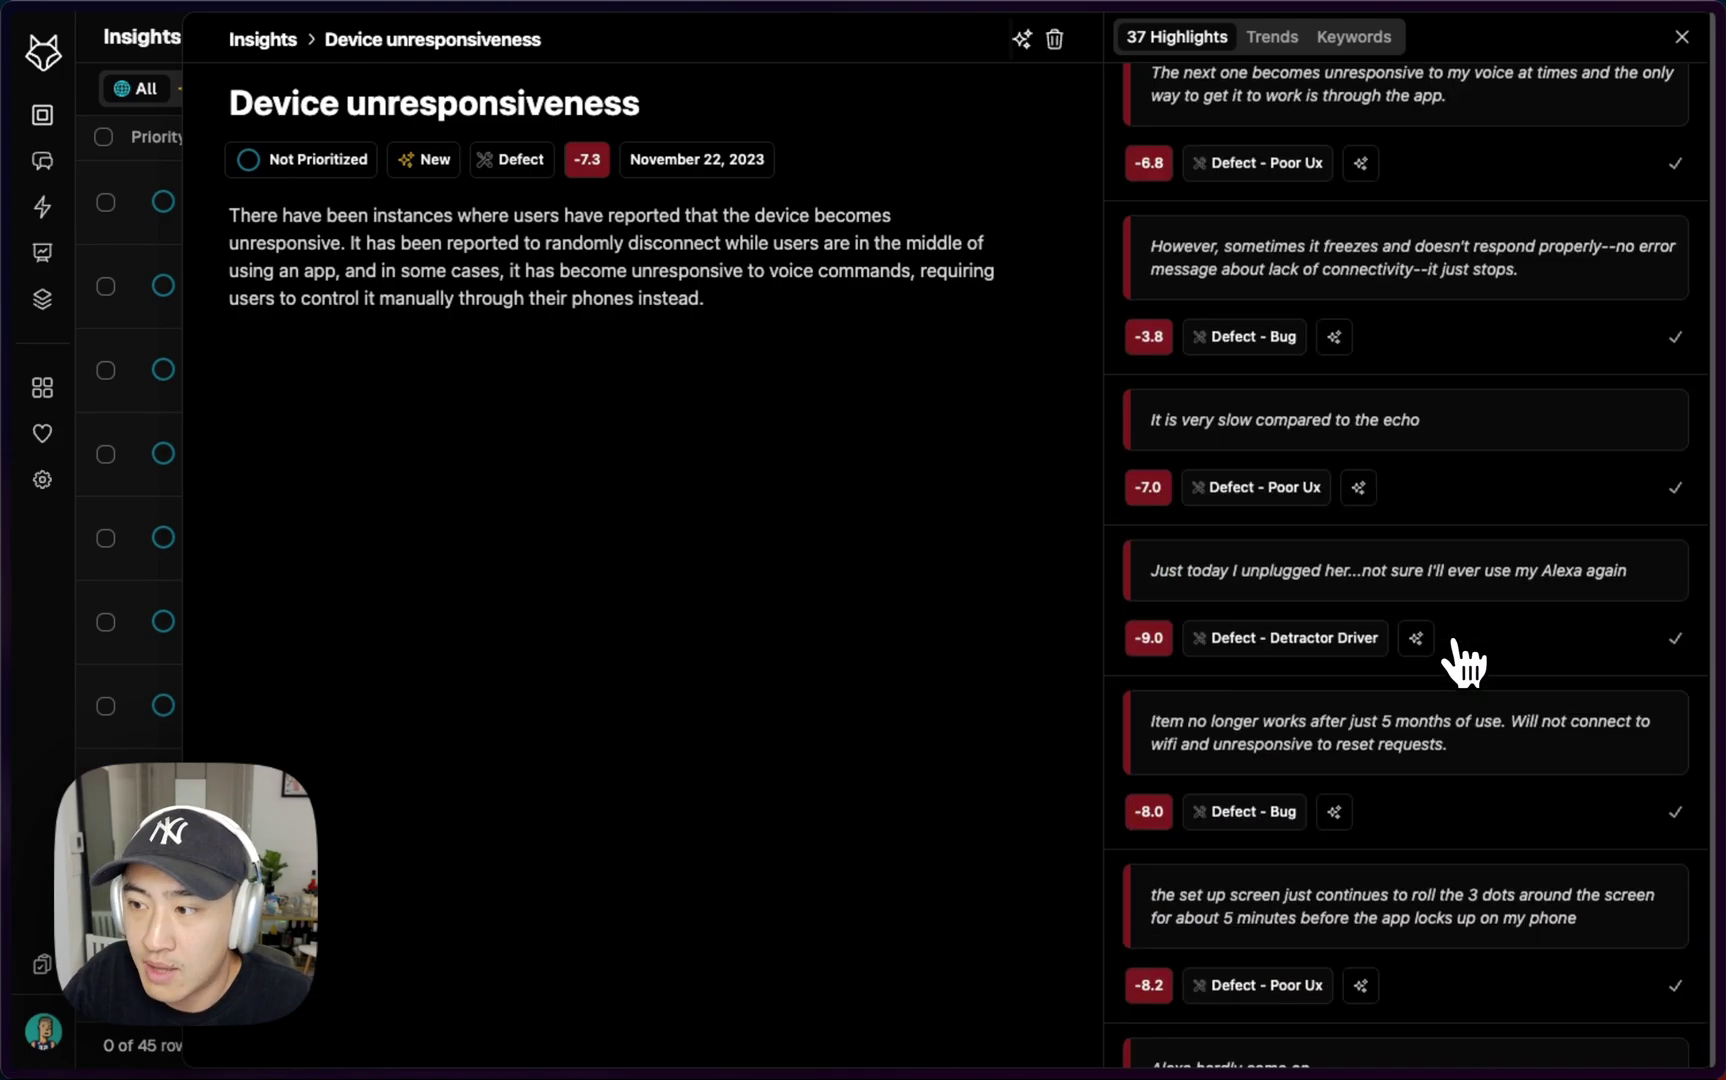
{"action": "scroll", "coordinate": [1456, 659], "scroll_direction": "down", "scroll_amount": 1}
{"action": "scroll", "coordinate": [1459, 668], "scroll_direction": "down", "scroll_amount": 3}
{"action": "scroll", "coordinate": [1463, 682], "scroll_direction": "down", "scroll_amount": 3}
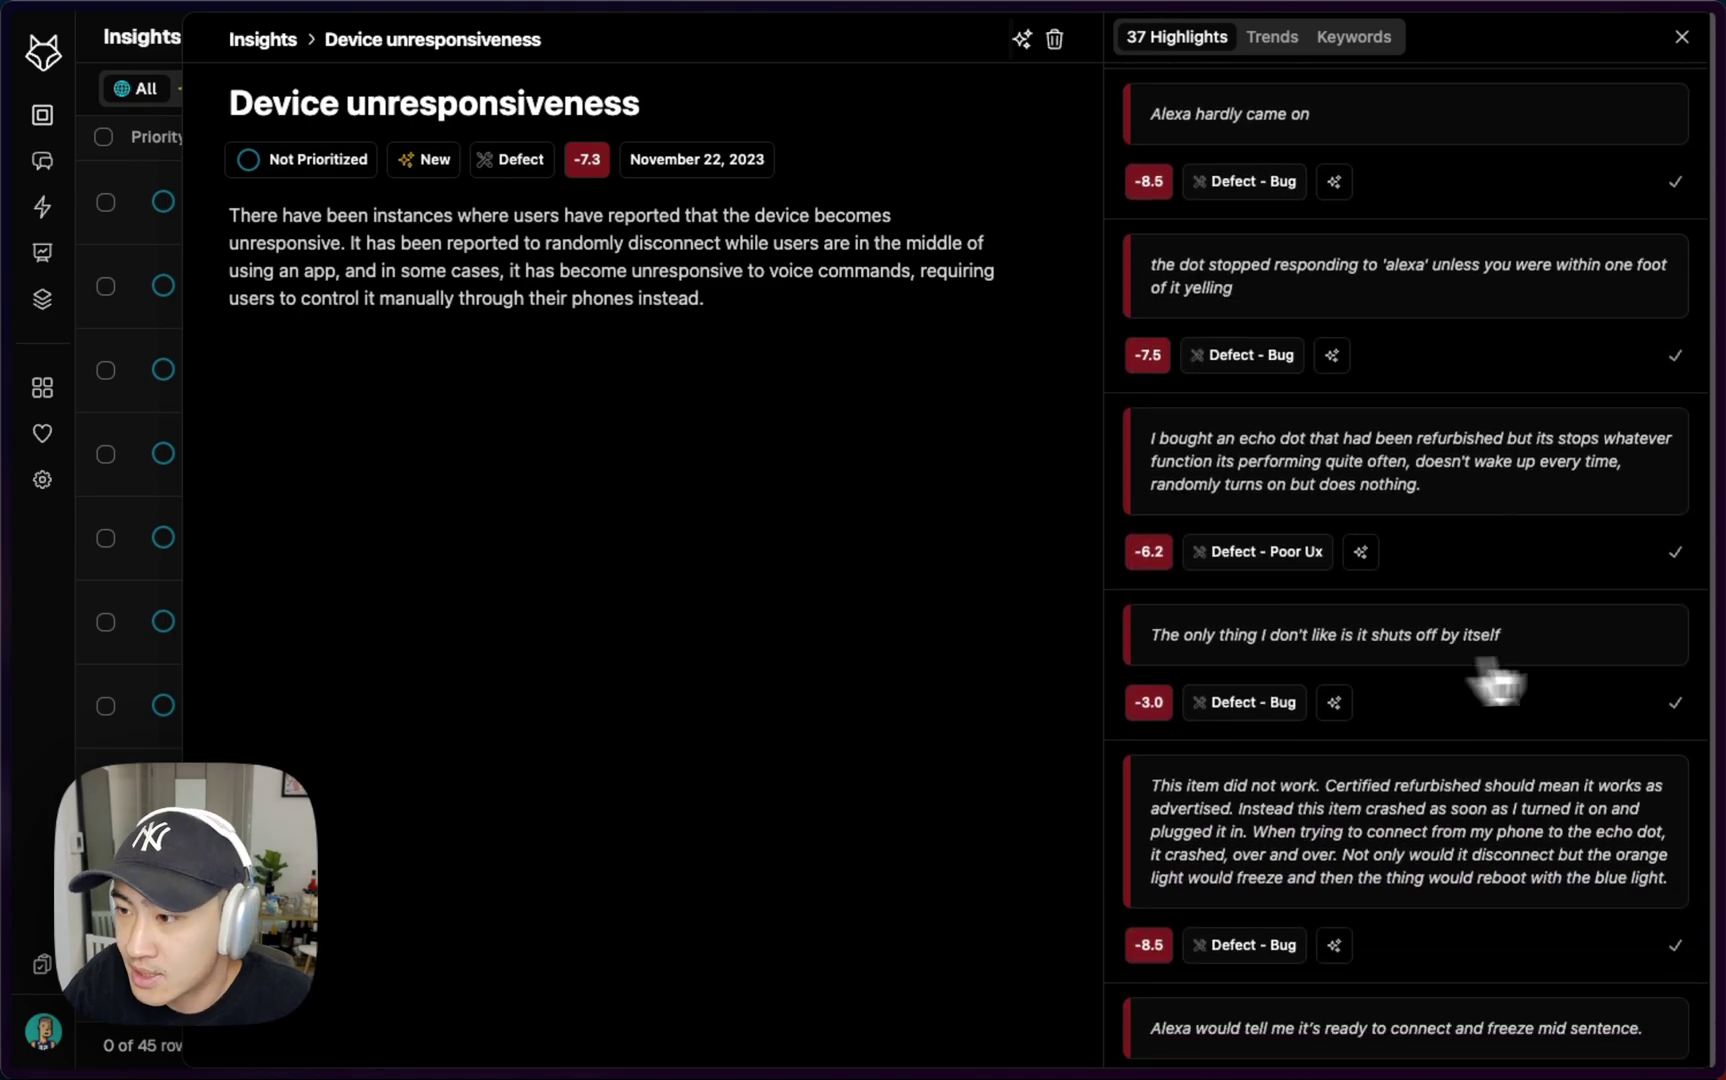
{"action": "left_click", "coordinate": [1292, 35]}
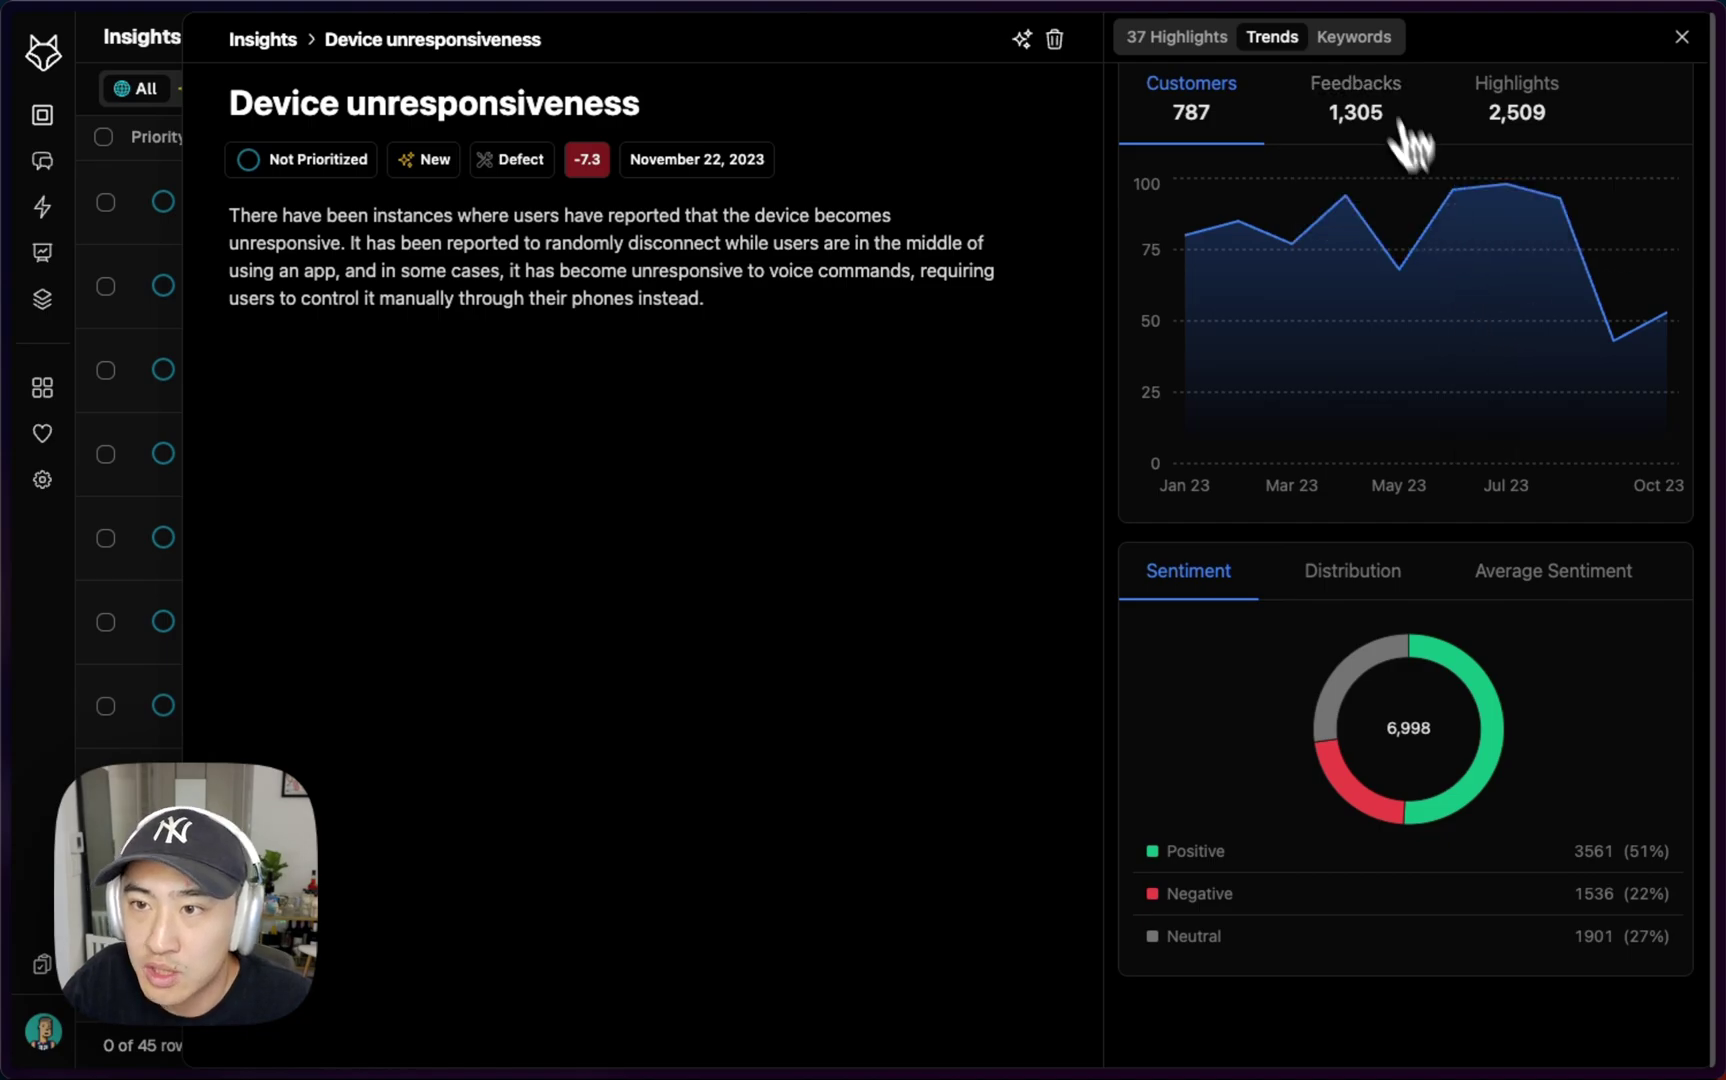
{"action": "left_click", "coordinate": [1354, 36]}
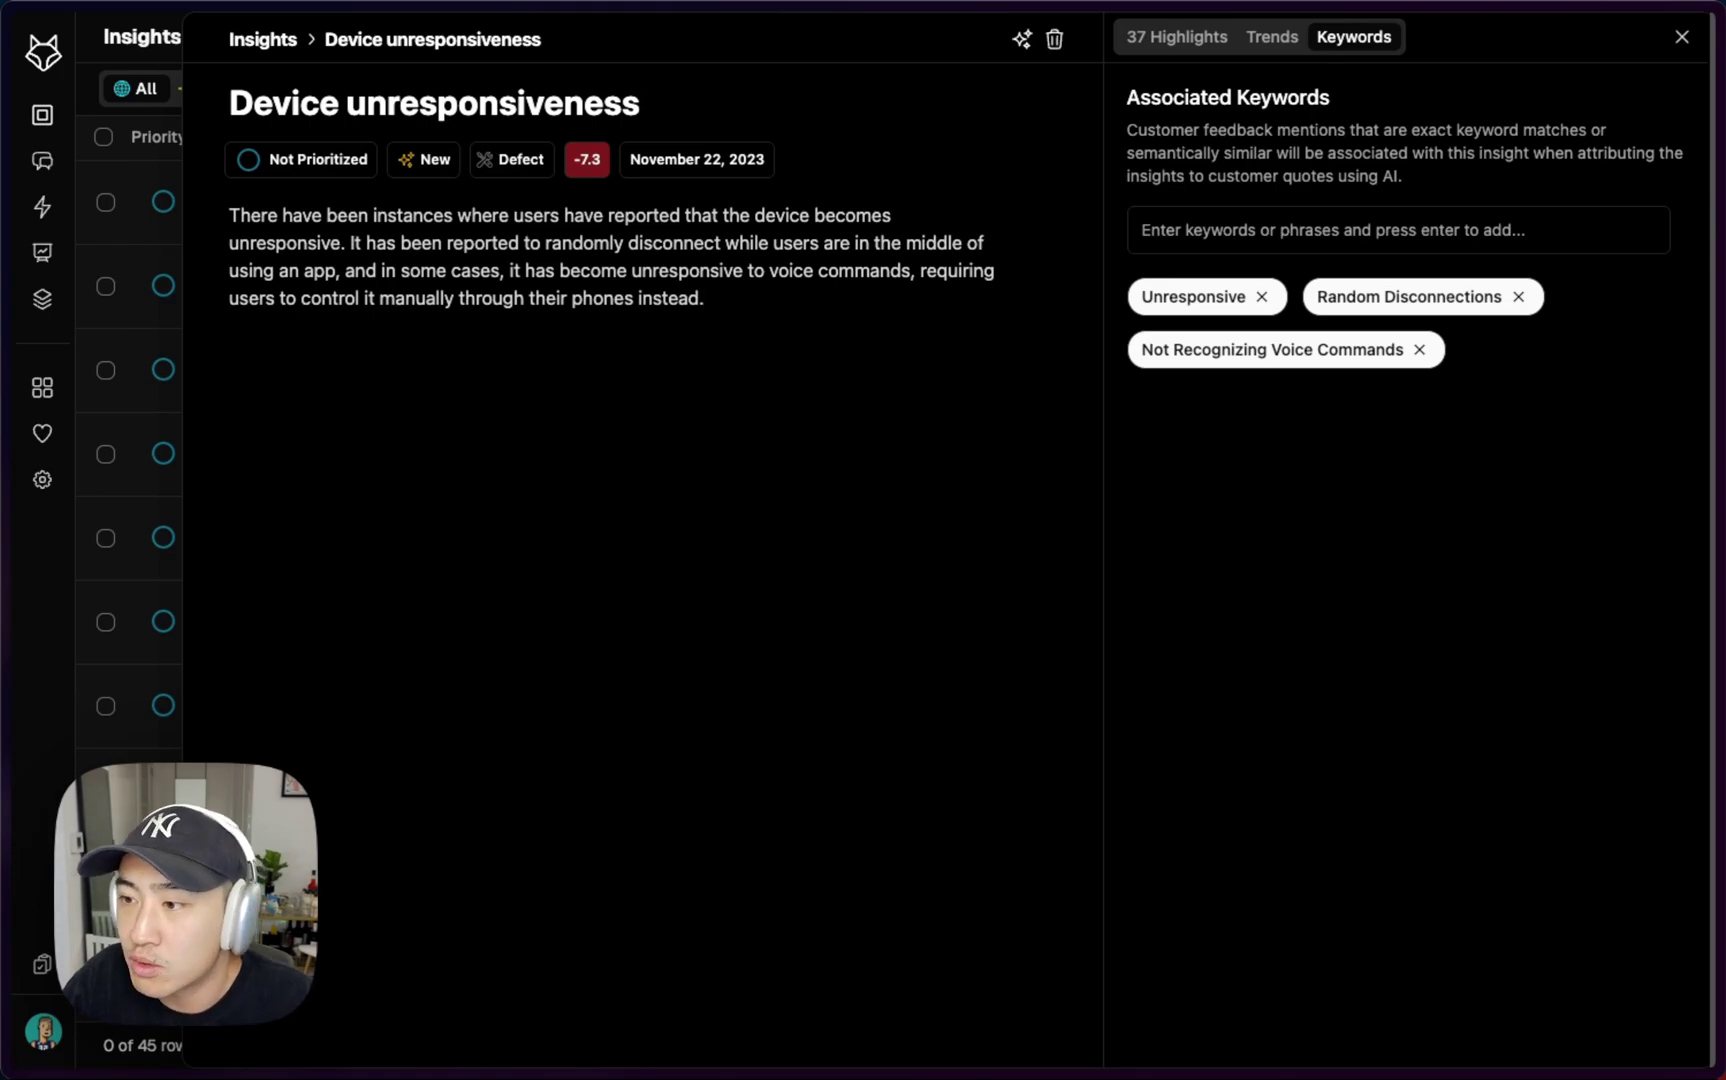
- Close the insight details and show the Analytics dashboard with Insights statistics
{"action": "left_click", "coordinate": [142, 543]}
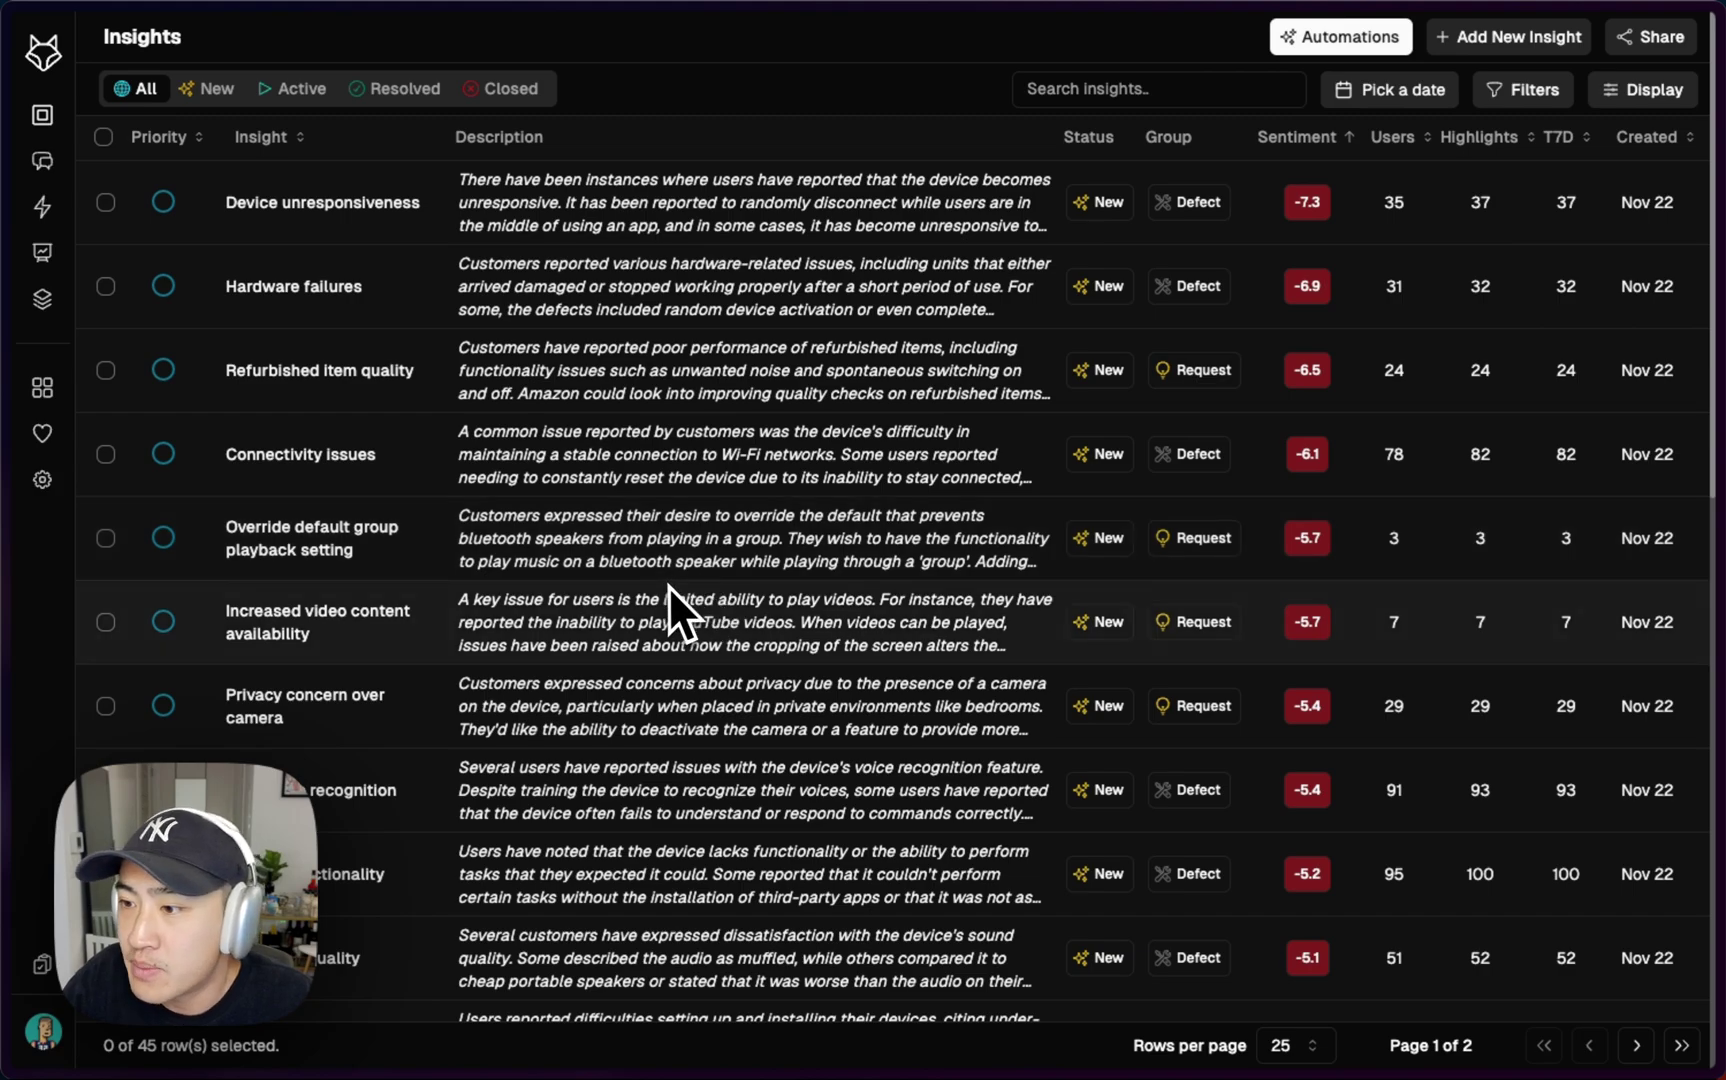
{"action": "left_click", "coordinate": [131, 259]}
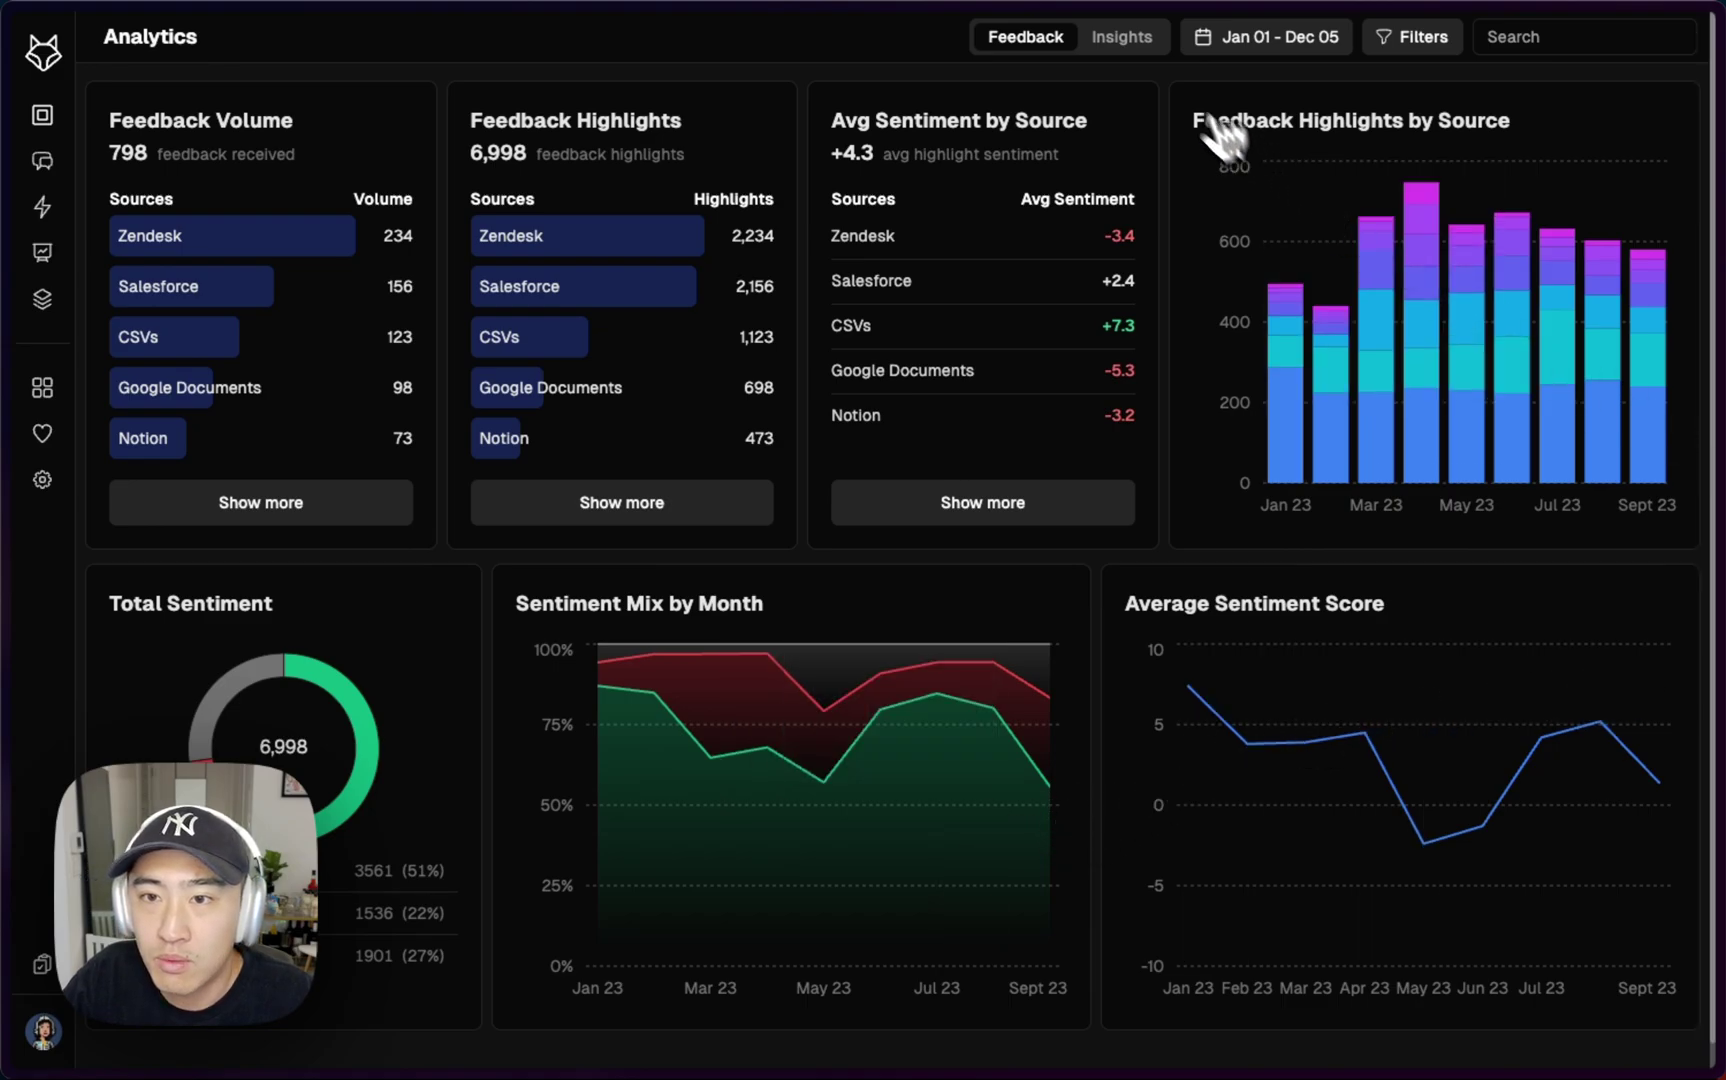
{"action": "left_click", "coordinate": [1122, 36]}
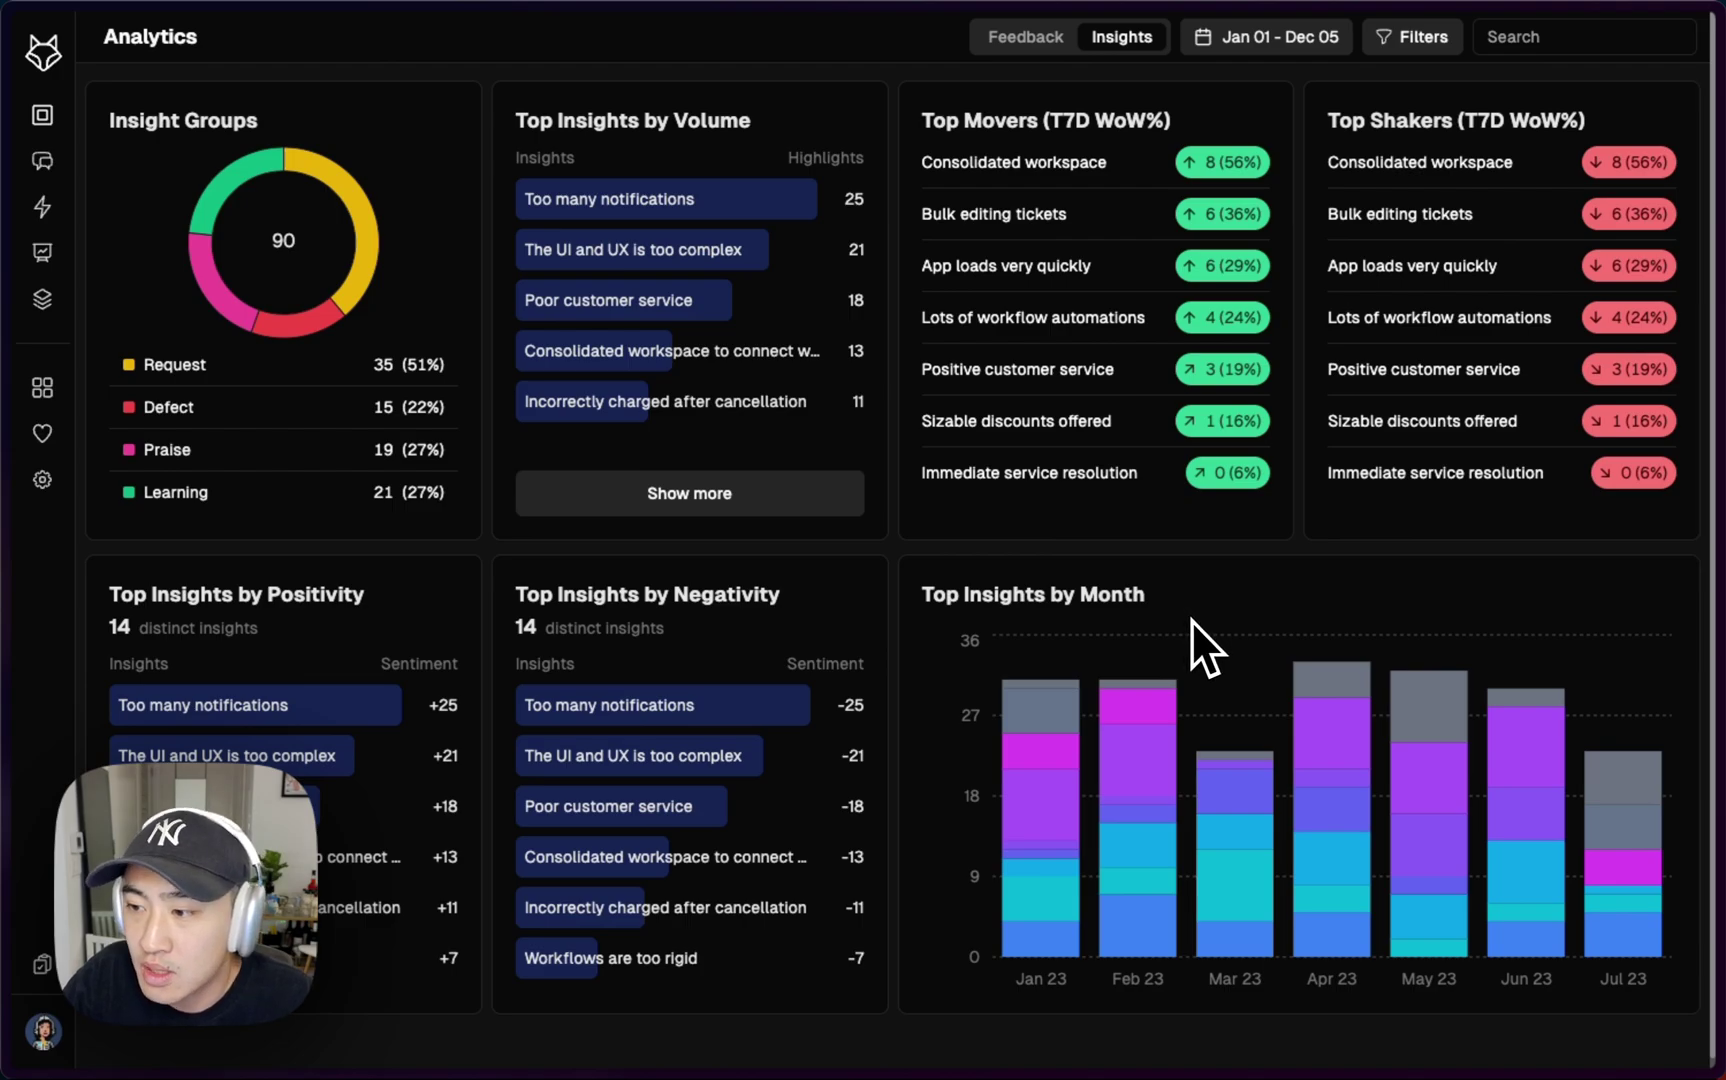
{"action": "key", "text": "super+s"}
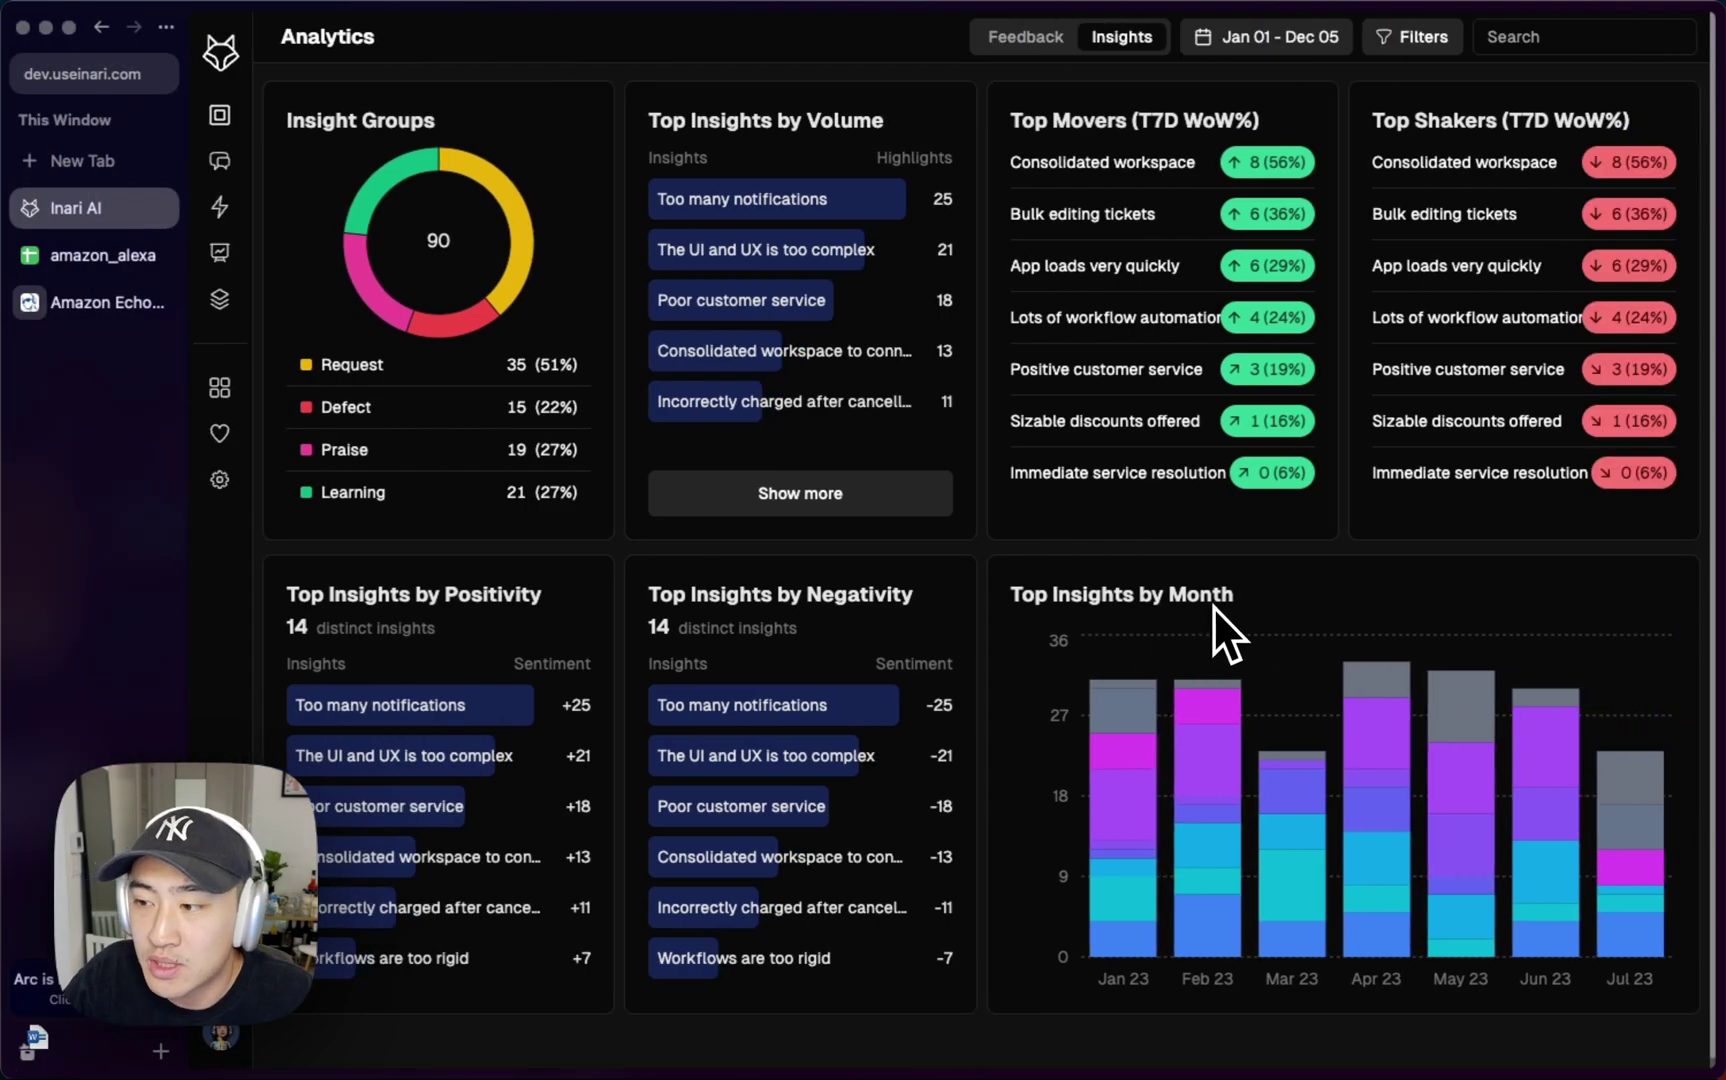